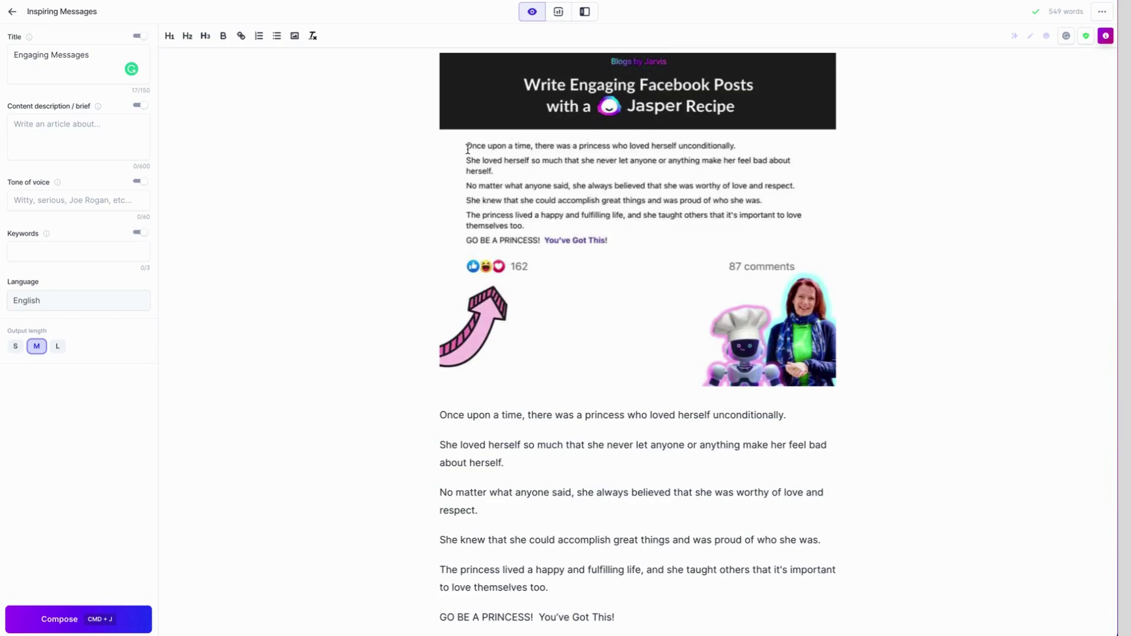
- Read through the princess story beneath the banner image, highlighting it from "Once upon a time" to "You've Got This!"
{"action": "scroll", "coordinate": [471, 266], "scroll_direction": "down", "scroll_amount": 1}
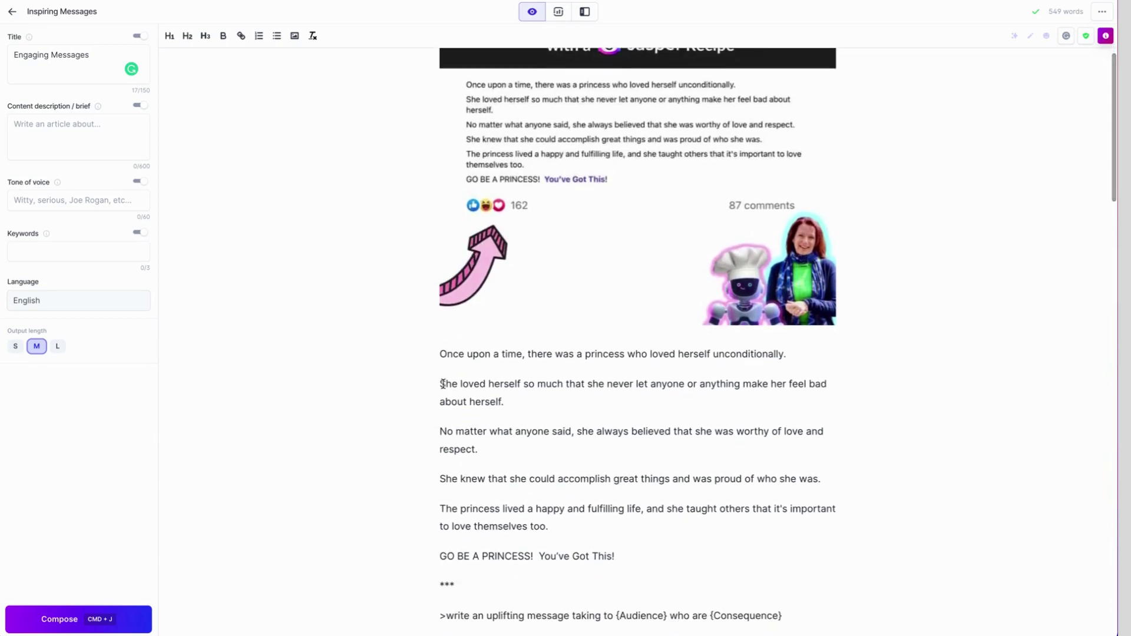
{"action": "left_click_drag", "start_coordinate": [441, 354], "coordinate": [529, 407]}
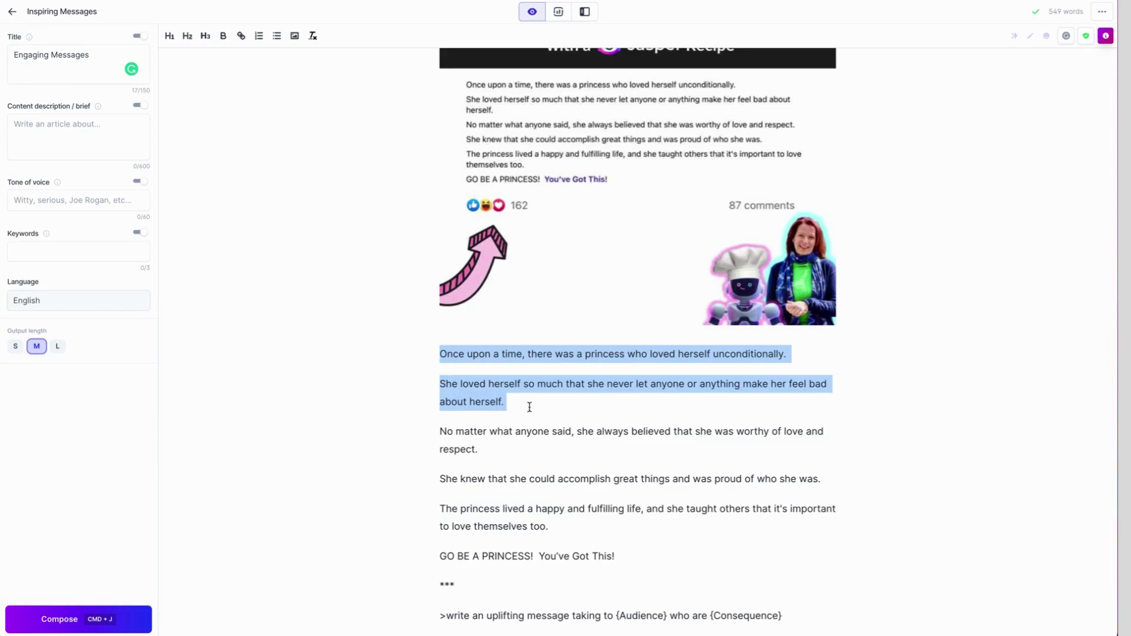
{"action": "left_click_drag", "start_coordinate": [529, 407], "coordinate": [532, 441]}
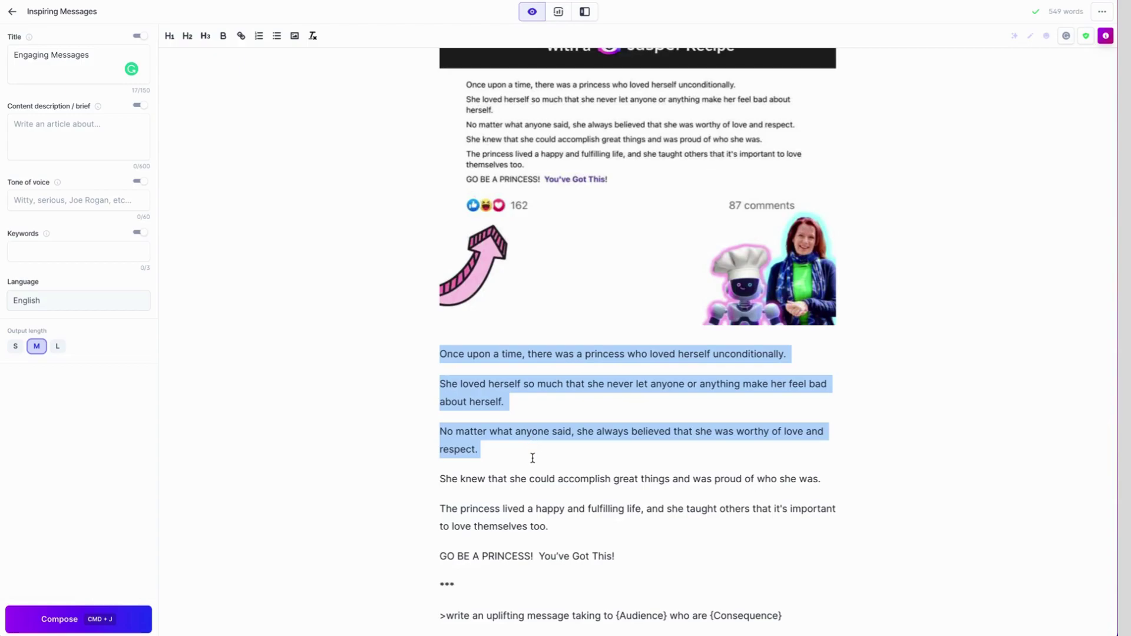
{"action": "left_click_drag", "start_coordinate": [533, 458], "coordinate": [850, 550]}
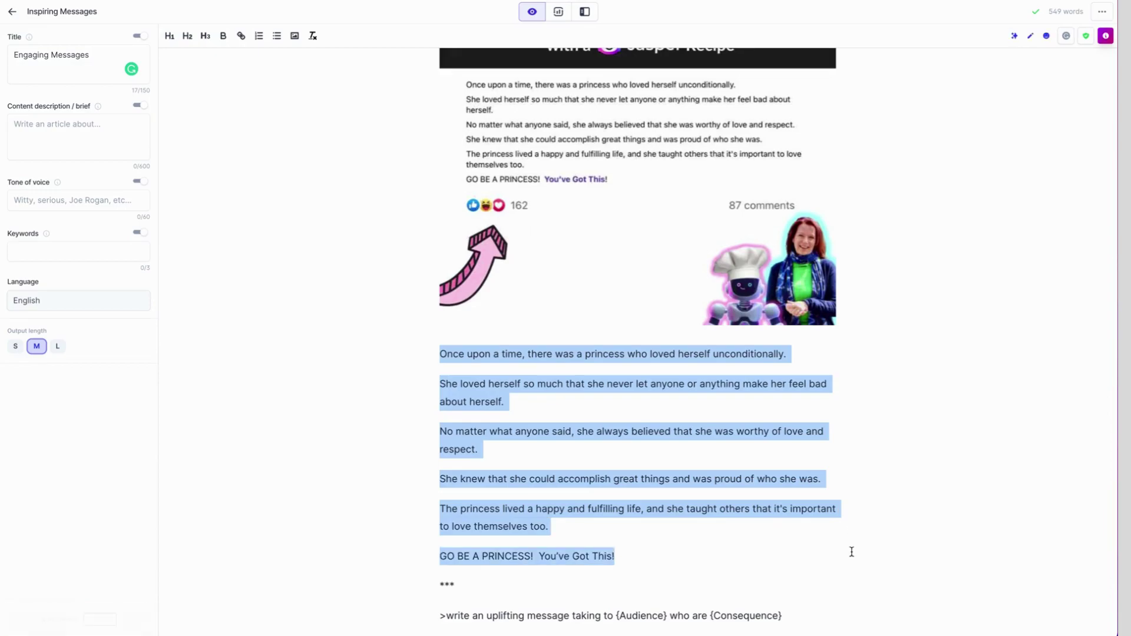
{"action": "left_click", "coordinate": [666, 552]}
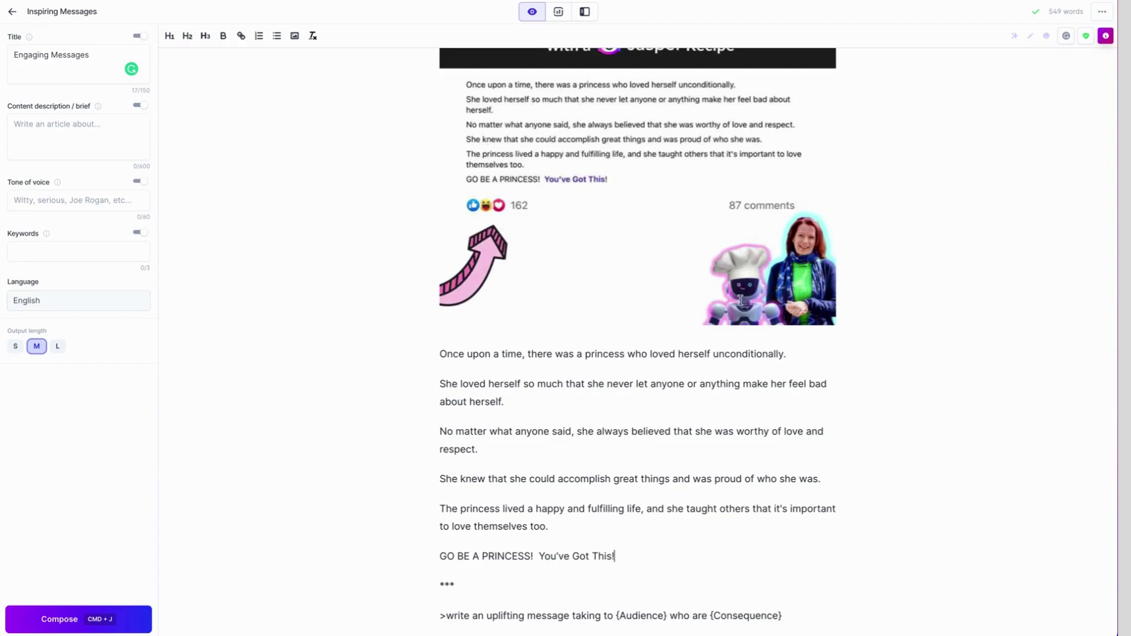
{"action": "scroll", "coordinate": [681, 365], "scroll_direction": "down", "scroll_amount": 2}
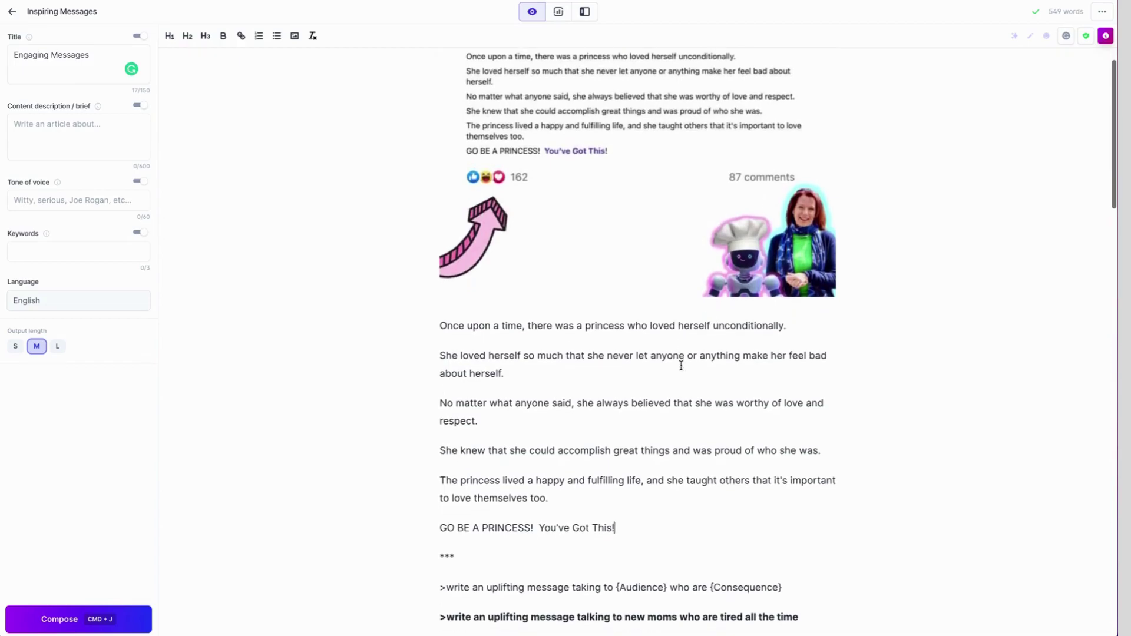
{"action": "scroll", "coordinate": [681, 365], "scroll_direction": "down", "scroll_amount": 1}
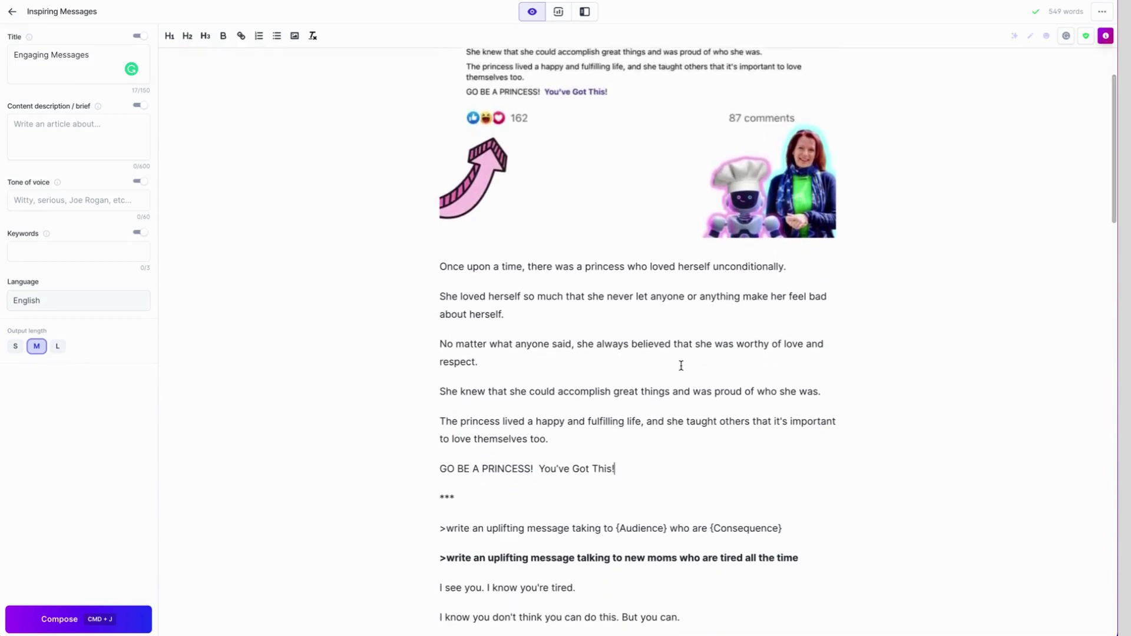
{"action": "left_click_drag", "start_coordinate": [620, 473], "coordinate": [423, 250]}
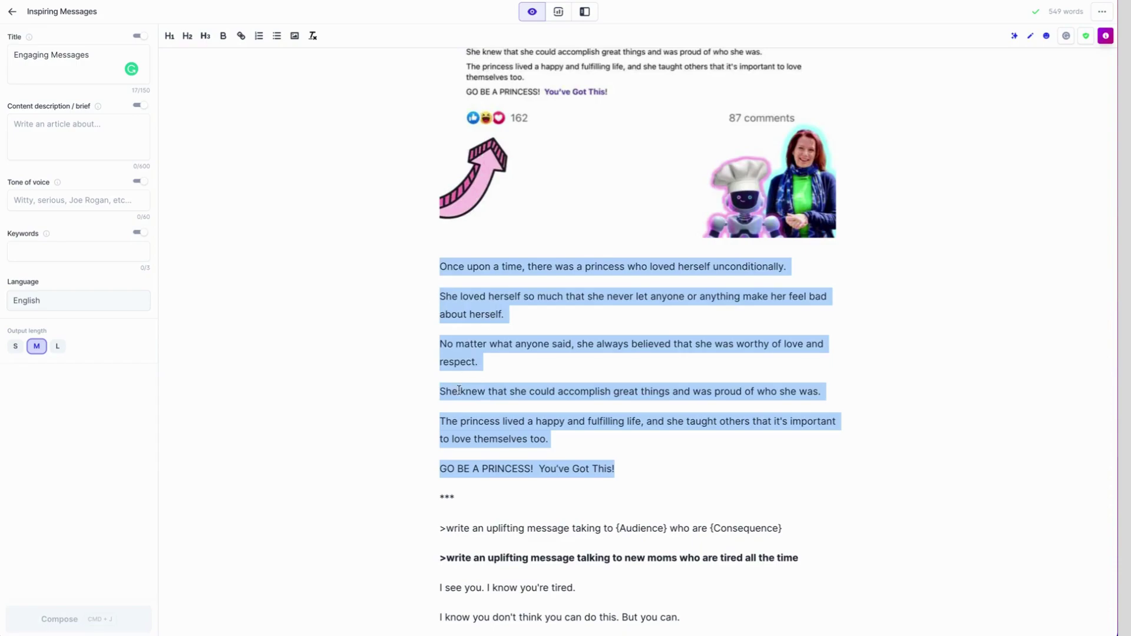
{"action": "left_click", "coordinate": [471, 492]}
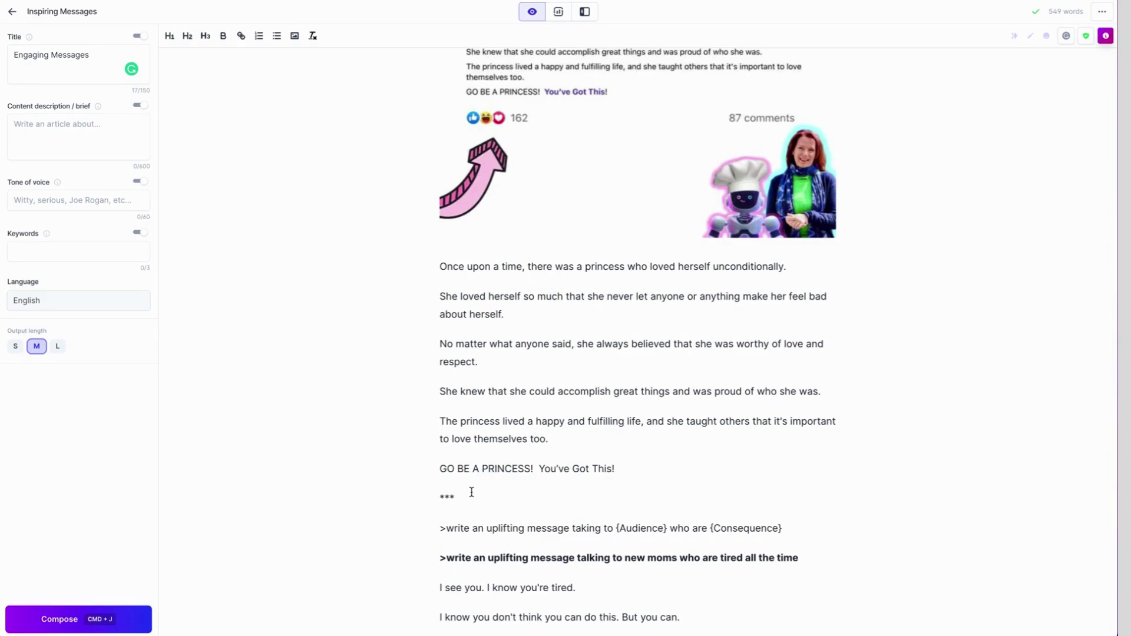
- Delete the *** separator line between the princess story and the first uplifting message command
{"action": "scroll", "coordinate": [471, 491], "scroll_direction": "down", "scroll_amount": 3}
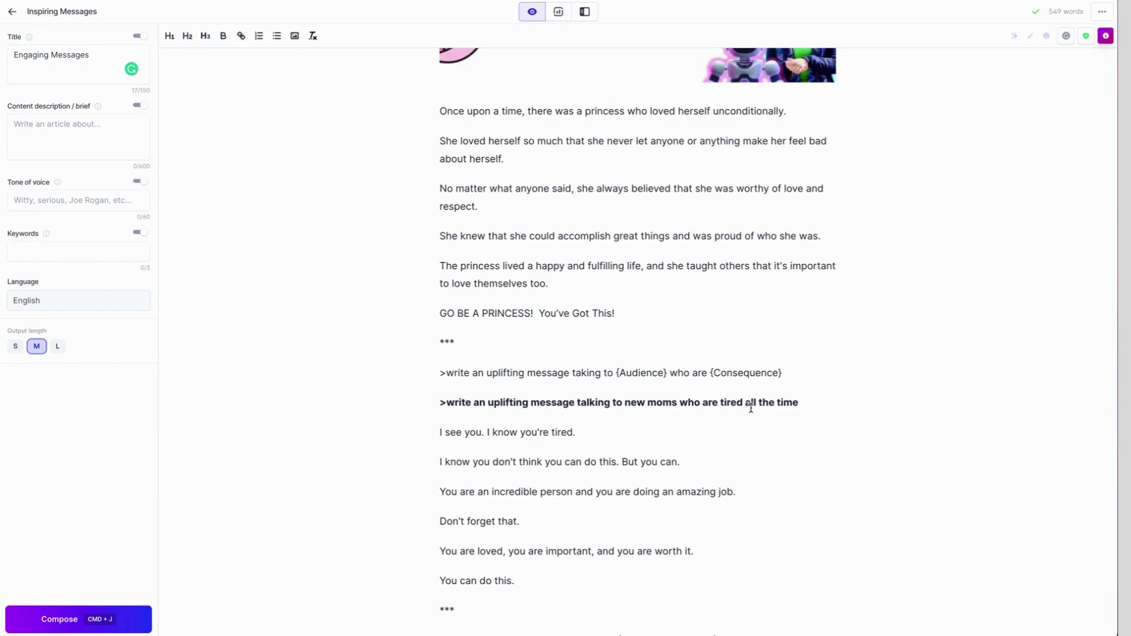
{"action": "left_click_drag", "start_coordinate": [456, 343], "coordinate": [435, 343]}
{"action": "key", "text": "BackSpace"}
{"action": "key", "text": "BackSpace"}
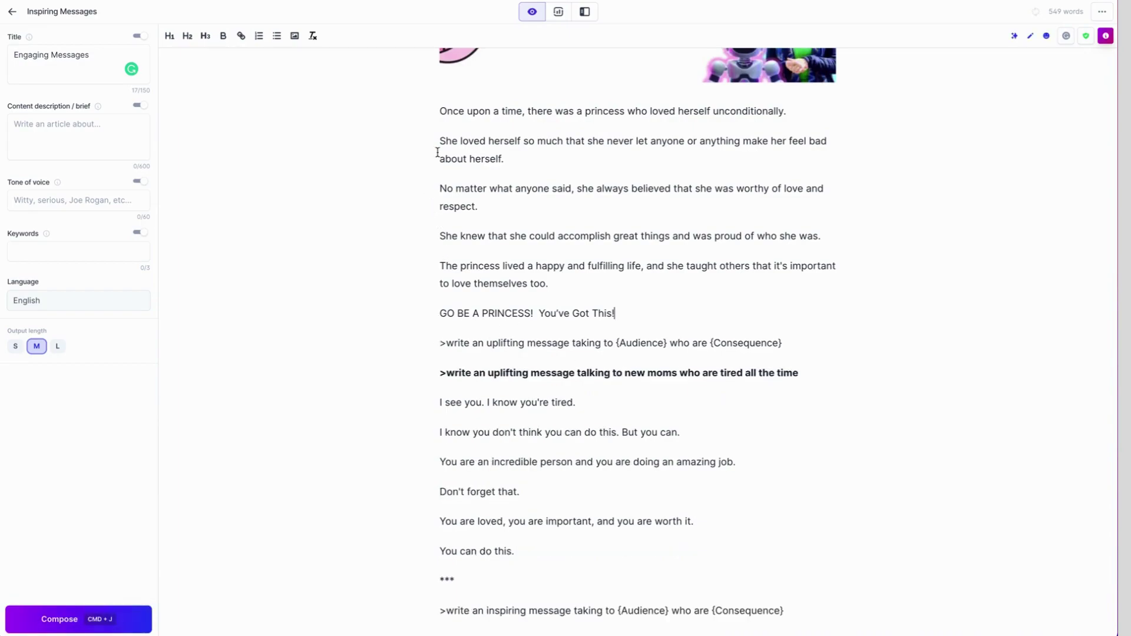
- Examine the princess story together with the {Audience} and {Consequence} placeholders in the uplifting message command below it
{"action": "left_click_drag", "start_coordinate": [440, 99], "coordinate": [638, 323]}
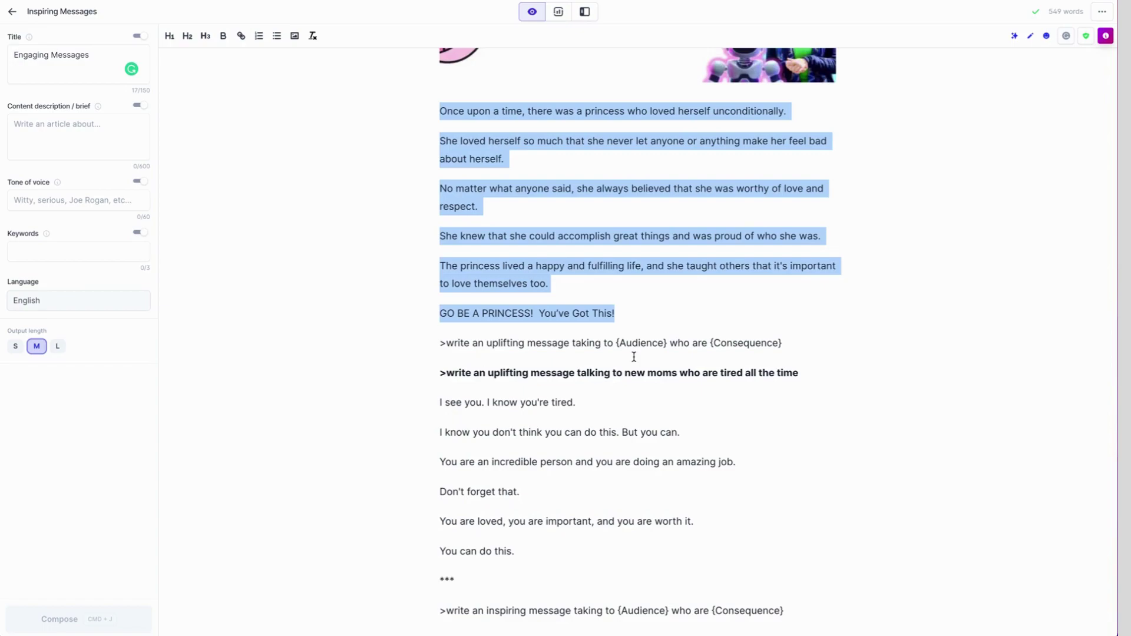
{"action": "left_click_drag", "start_coordinate": [616, 343], "coordinate": [666, 343]}
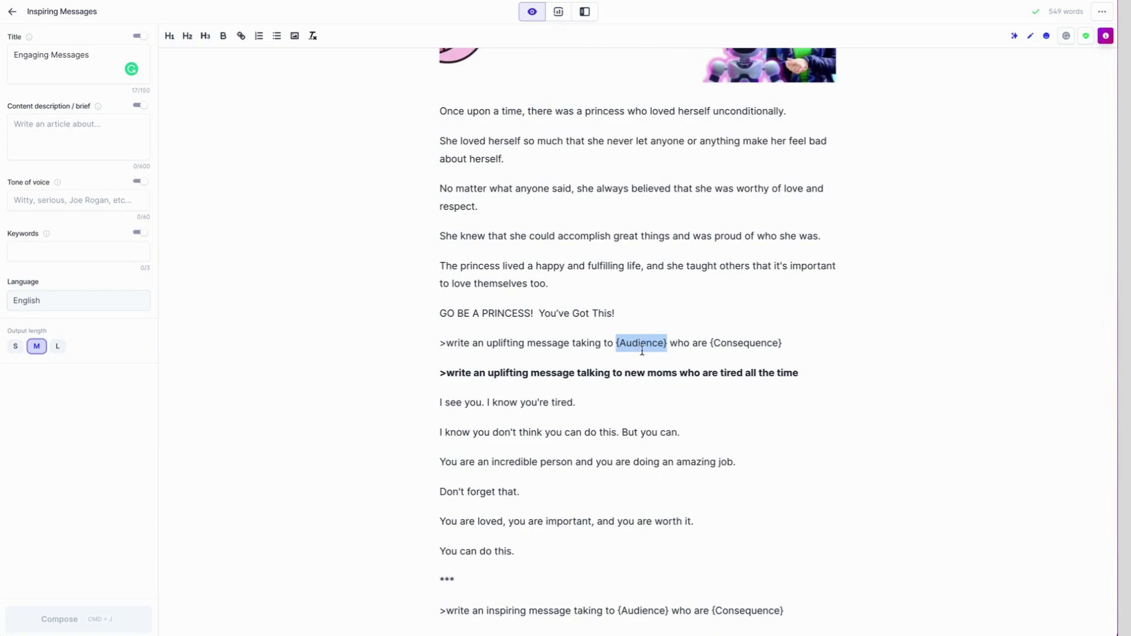
{"action": "left_click_drag", "start_coordinate": [709, 343], "coordinate": [788, 342]}
{"action": "left_click", "coordinate": [760, 388]}
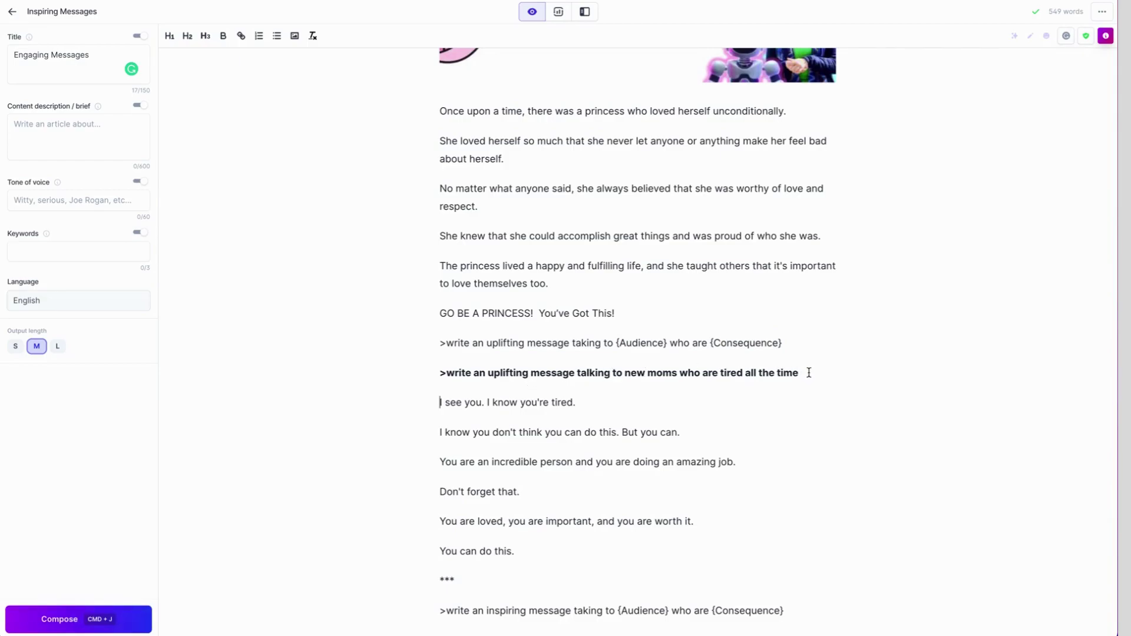
- Review the text generated by the uplifting message command for new moms who are tired all the time
{"action": "scroll", "coordinate": [808, 373], "scroll_direction": "down", "scroll_amount": 1}
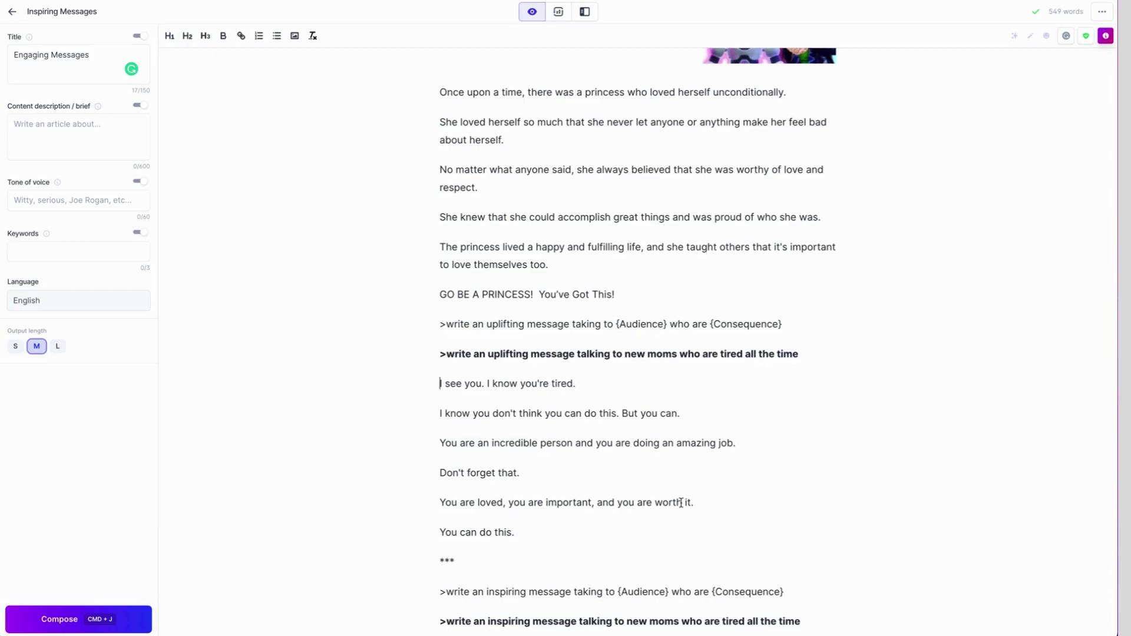
{"action": "left_click", "coordinate": [539, 528]}
{"action": "scroll", "coordinate": [538, 528], "scroll_direction": "down", "scroll_amount": 1}
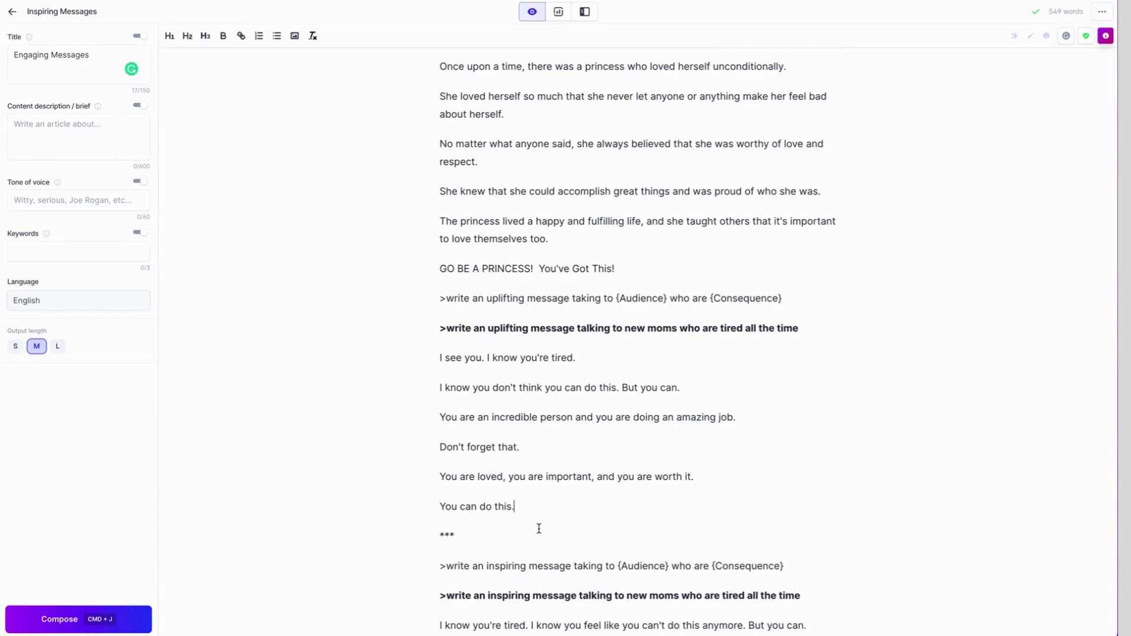
{"action": "scroll", "coordinate": [539, 528], "scroll_direction": "down", "scroll_amount": 2}
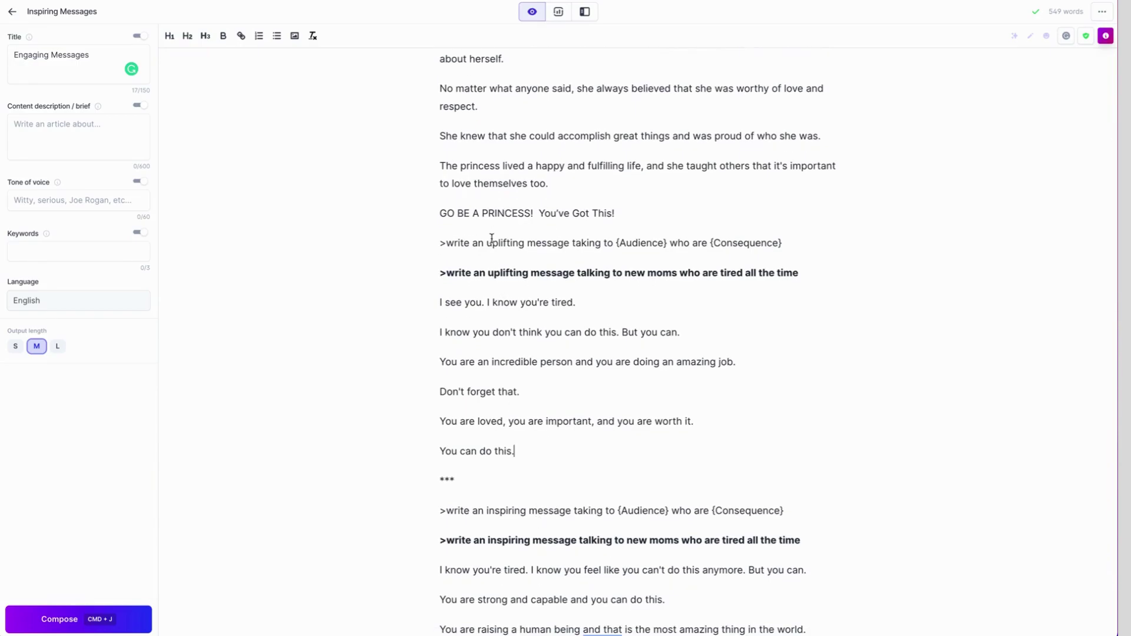
{"action": "scroll", "coordinate": [511, 243], "scroll_direction": "down", "scroll_amount": 4}
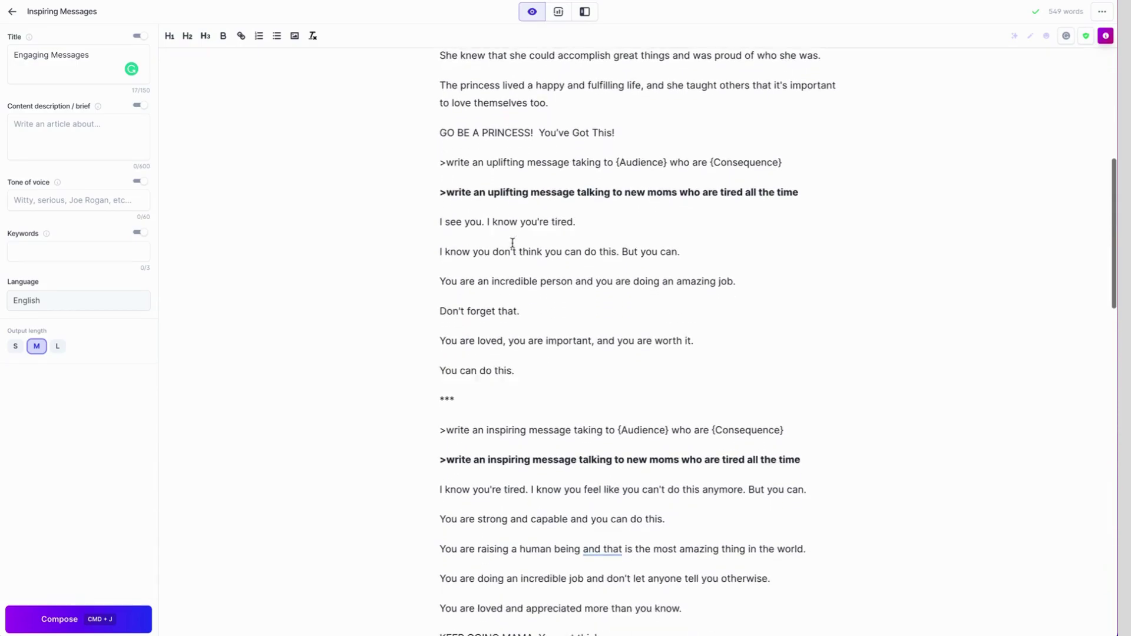
{"action": "left_click", "coordinate": [499, 401]}
{"action": "left_click", "coordinate": [573, 401]}
{"action": "scroll", "coordinate": [575, 397], "scroll_direction": "down", "scroll_amount": 3}
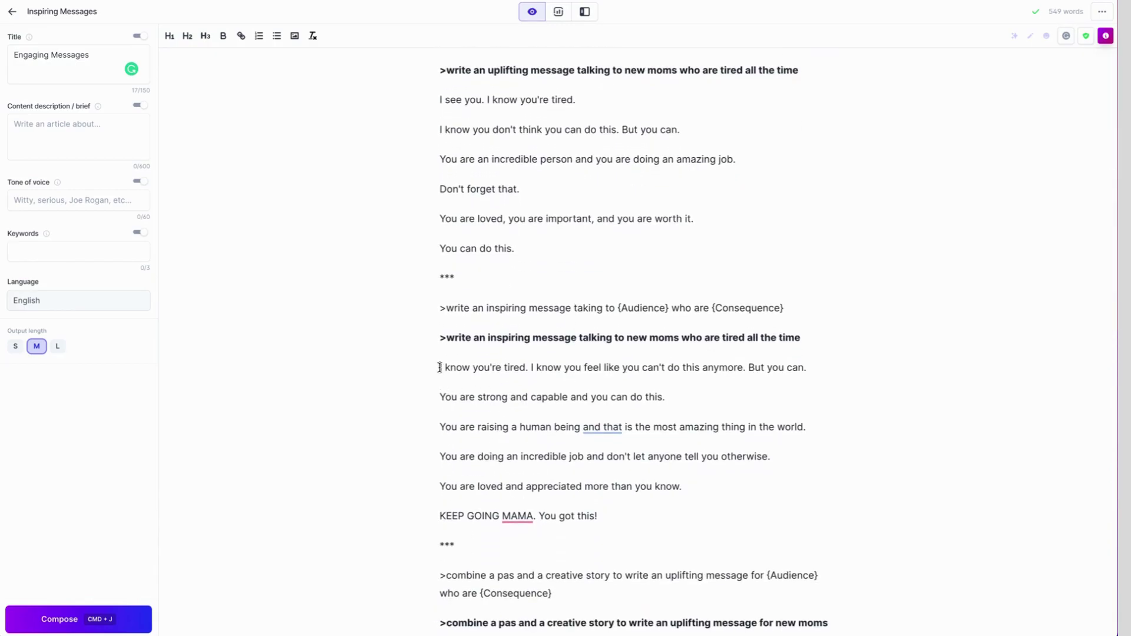
- Read the inspiring message for new moms, highlighting it from "I know you're tired" to "KEEP GOING MAMA"
{"action": "left_click_drag", "start_coordinate": [440, 367], "coordinate": [813, 452]}
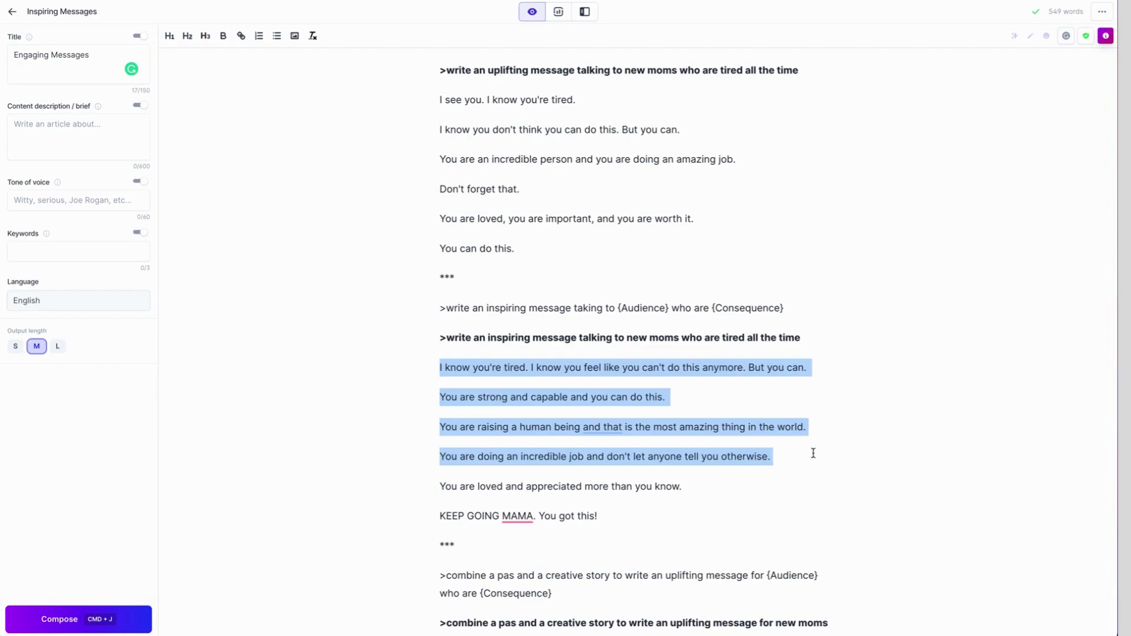
{"action": "left_click_drag", "start_coordinate": [812, 474], "coordinate": [812, 520]}
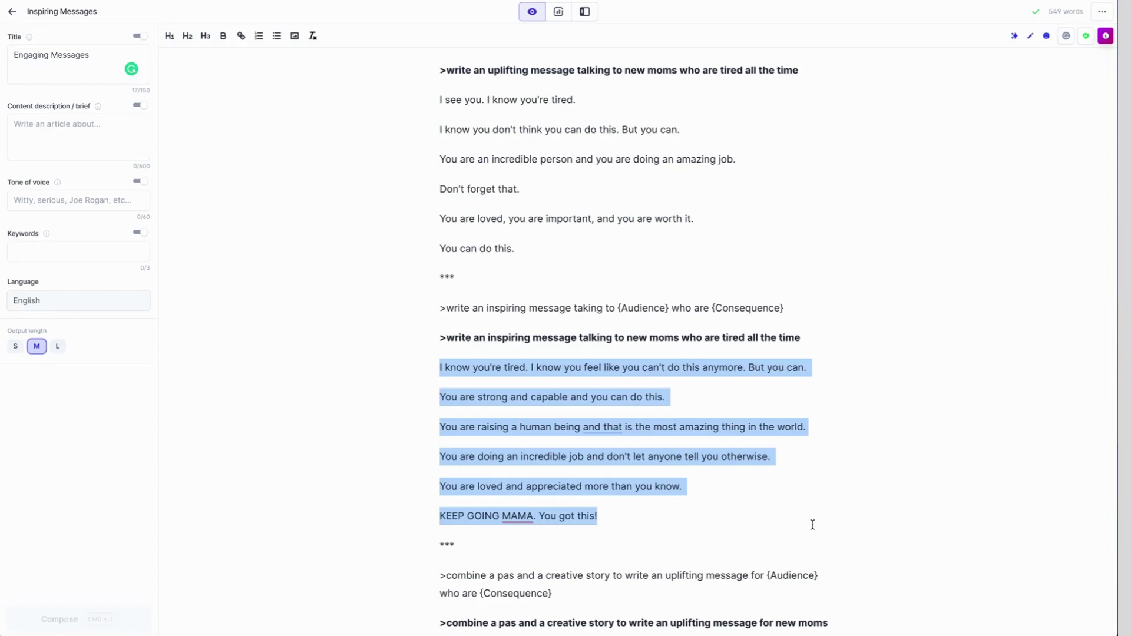
{"action": "left_click", "coordinate": [795, 499]}
- Review the command combining a pas and a creative story, and read through the "Proud Mama" story it generated
{"action": "scroll", "coordinate": [795, 499], "scroll_direction": "down", "scroll_amount": 4}
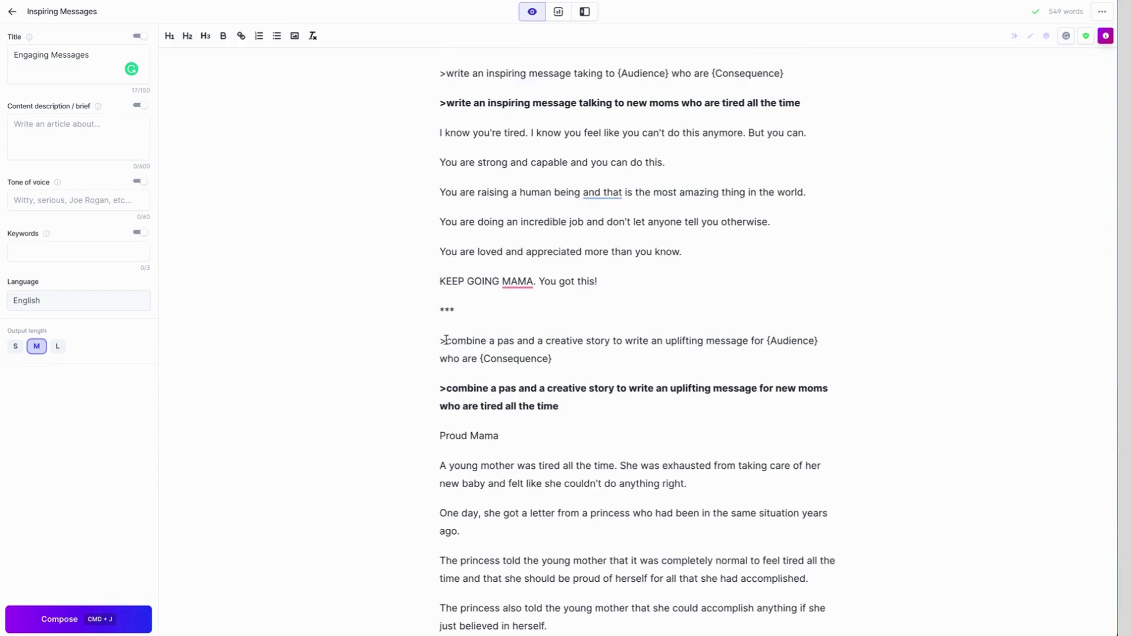
{"action": "left_click_drag", "start_coordinate": [498, 387], "coordinate": [616, 389]}
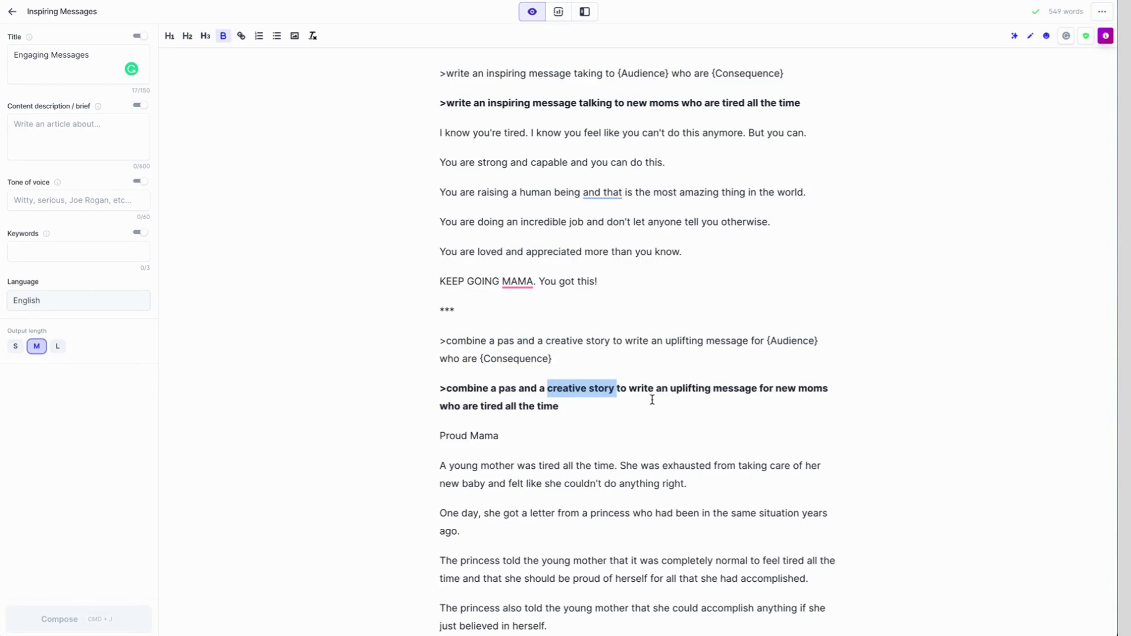
{"action": "left_click", "coordinate": [605, 431]}
{"action": "scroll", "coordinate": [605, 431], "scroll_direction": "down", "scroll_amount": 3}
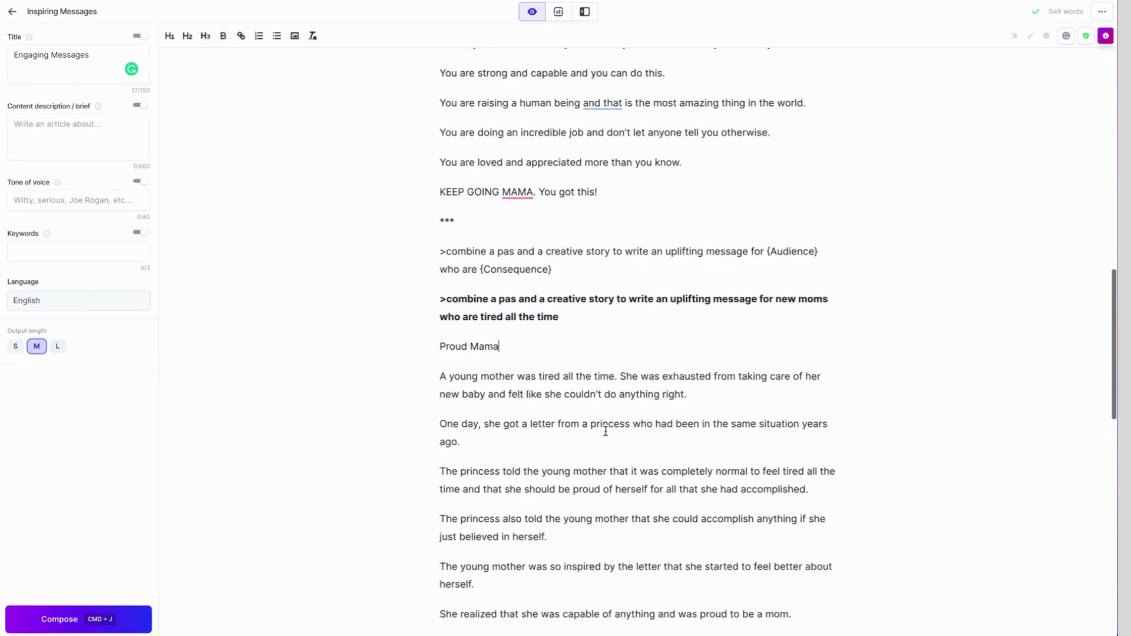
{"action": "left_click_drag", "start_coordinate": [438, 330], "coordinate": [840, 469]}
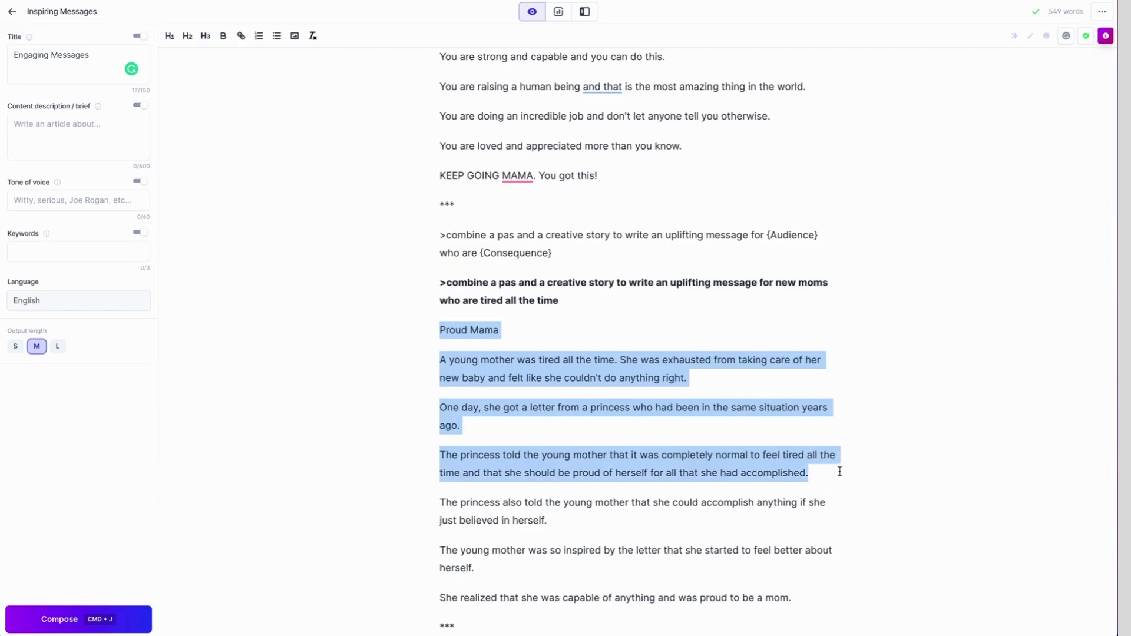
{"action": "scroll", "coordinate": [839, 471], "scroll_direction": "down", "scroll_amount": 1}
{"action": "left_click_drag", "start_coordinate": [839, 471], "coordinate": [838, 551]}
{"action": "scroll", "coordinate": [841, 494], "scroll_direction": "down", "scroll_amount": 1}
{"action": "left_click", "coordinate": [834, 546]}
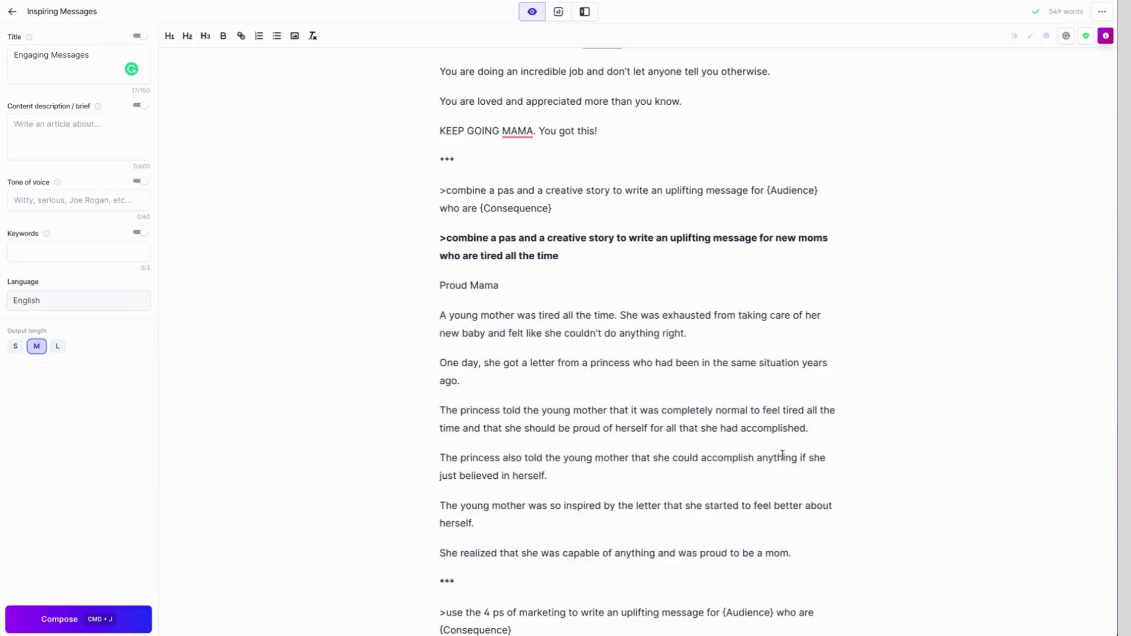
- Go back to the princess story at the document's start and highlight it again as the example text
{"action": "scroll", "coordinate": [661, 356], "scroll_direction": "up", "scroll_amount": 7}
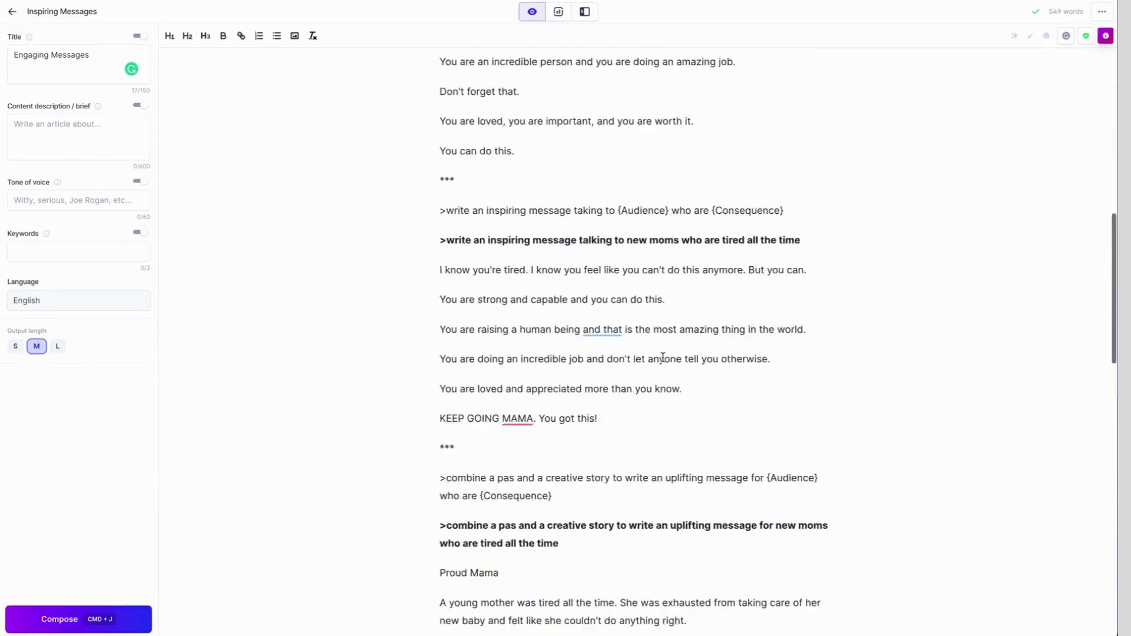
{"action": "scroll", "coordinate": [662, 358], "scroll_direction": "up", "scroll_amount": 6}
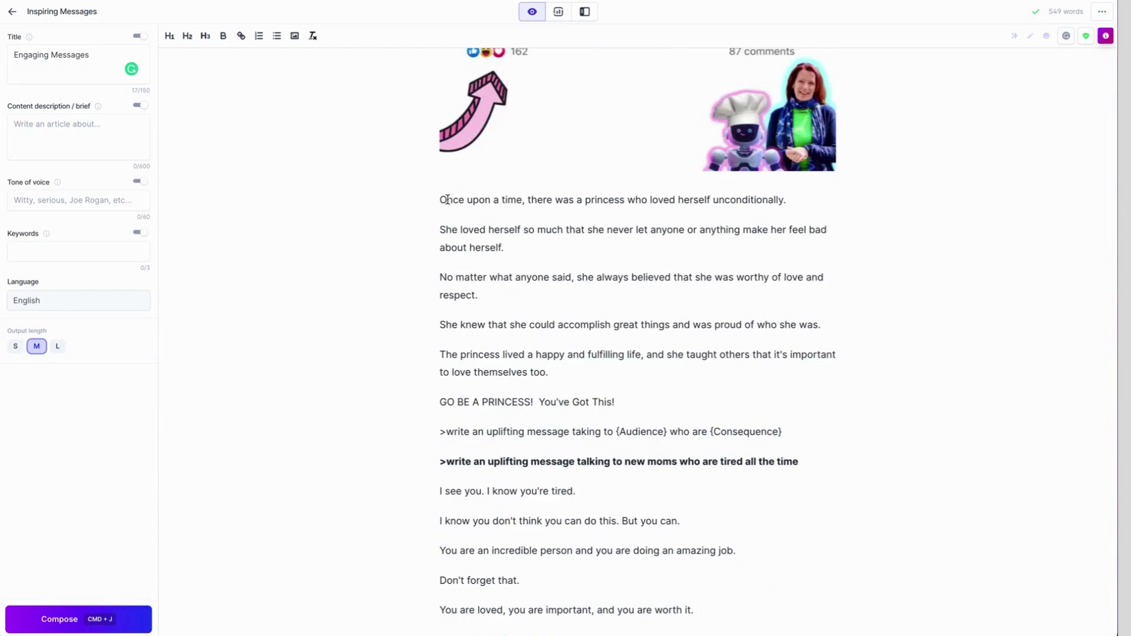
{"action": "left_click_drag", "start_coordinate": [439, 200], "coordinate": [622, 404]}
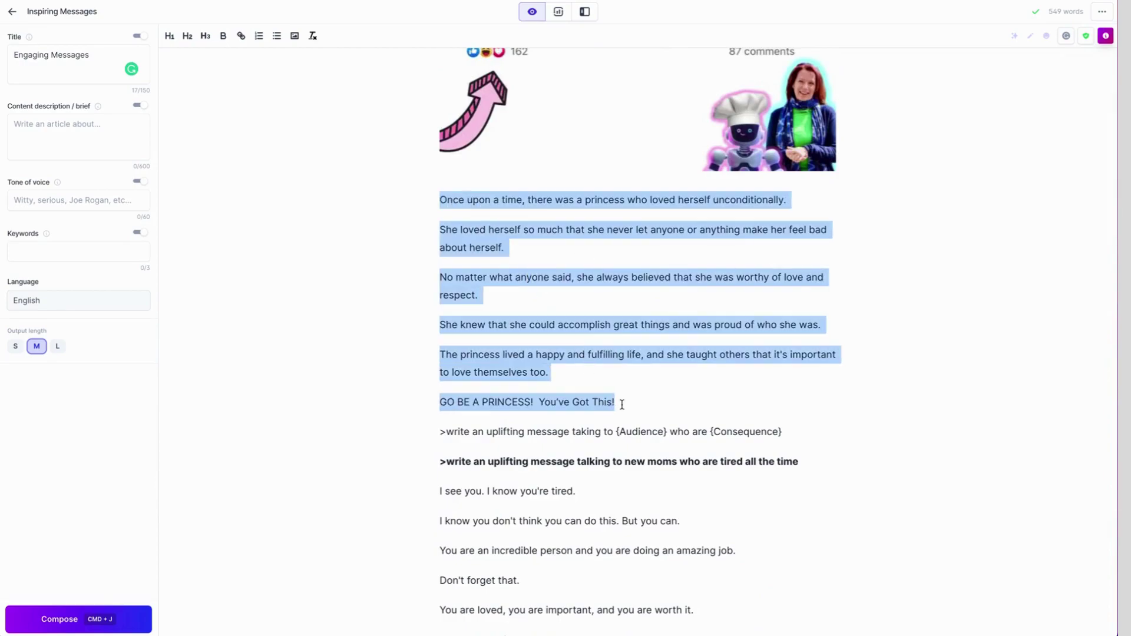
{"action": "key", "text": "super+j"}
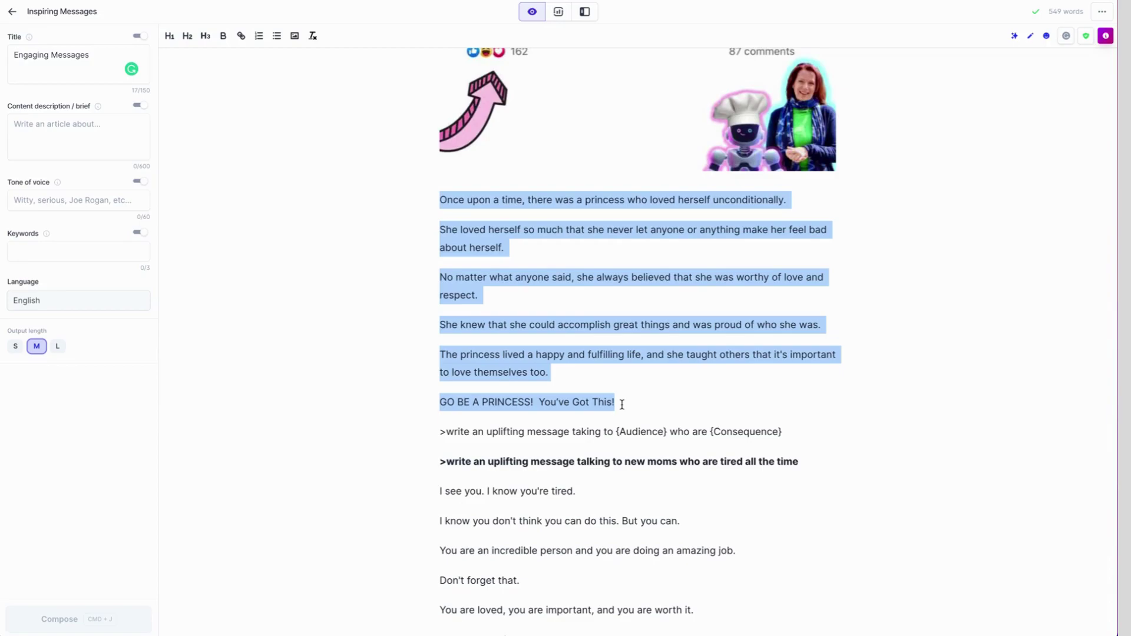
{"action": "scroll", "coordinate": [621, 404], "scroll_direction": "down", "scroll_amount": 10}
{"action": "scroll", "coordinate": [621, 404], "scroll_direction": "up", "scroll_amount": 10}
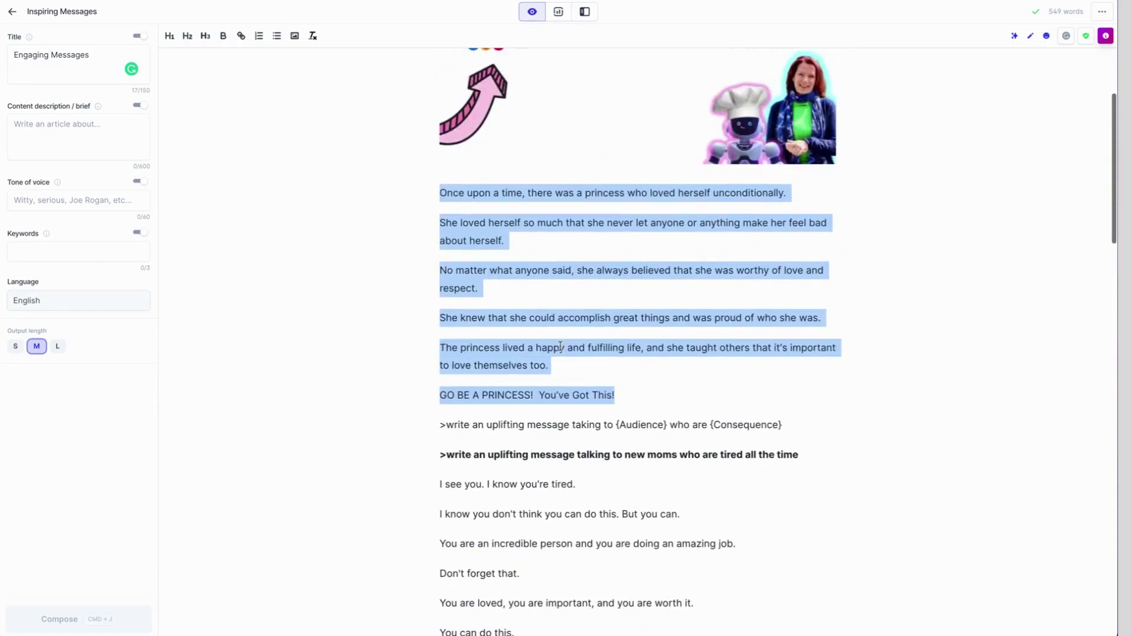
{"action": "left_click", "coordinate": [436, 242]}
{"action": "left_click_drag", "start_coordinate": [433, 193], "coordinate": [636, 386]}
- Find the 4 ps of marketing command and highlight its message from "New moms, you are amazing!" to "loved and appreciated"
{"action": "scroll", "coordinate": [636, 386], "scroll_direction": "down", "scroll_amount": 6}
{"action": "scroll", "coordinate": [636, 386], "scroll_direction": "down", "scroll_amount": 4}
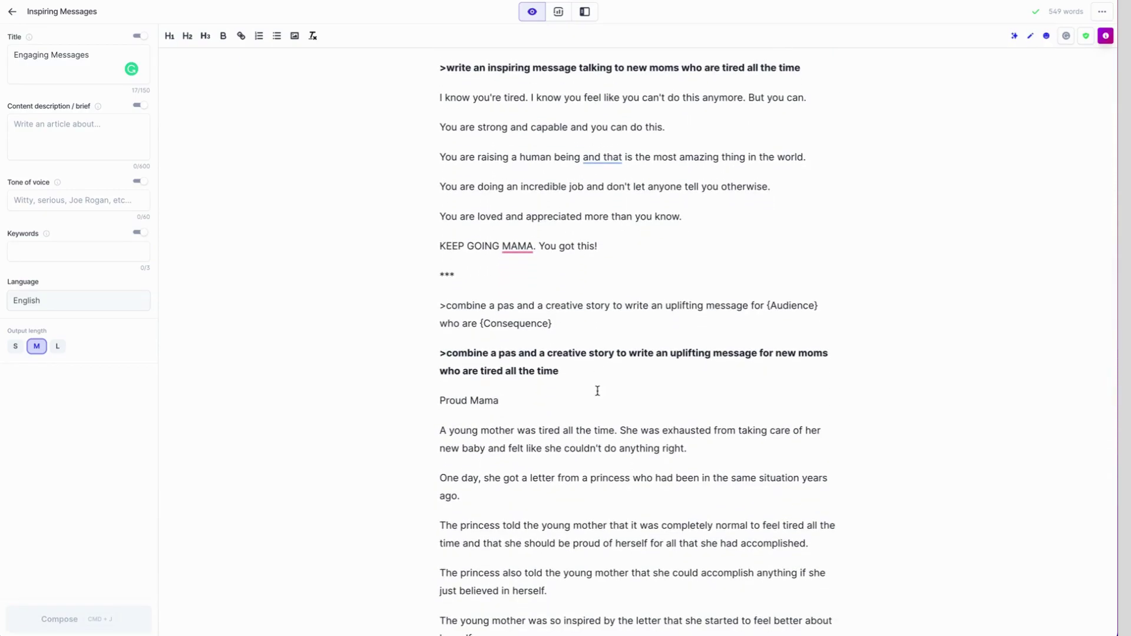
{"action": "scroll", "coordinate": [598, 390], "scroll_direction": "down", "scroll_amount": 5}
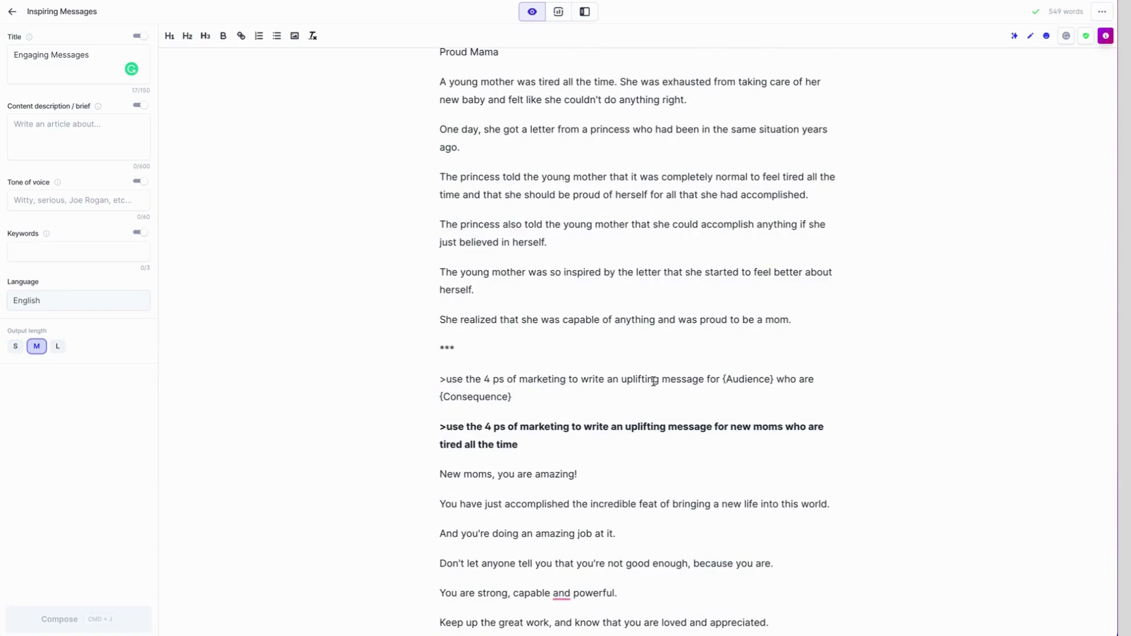
{"action": "scroll", "coordinate": [618, 430], "scroll_direction": "down", "scroll_amount": 2}
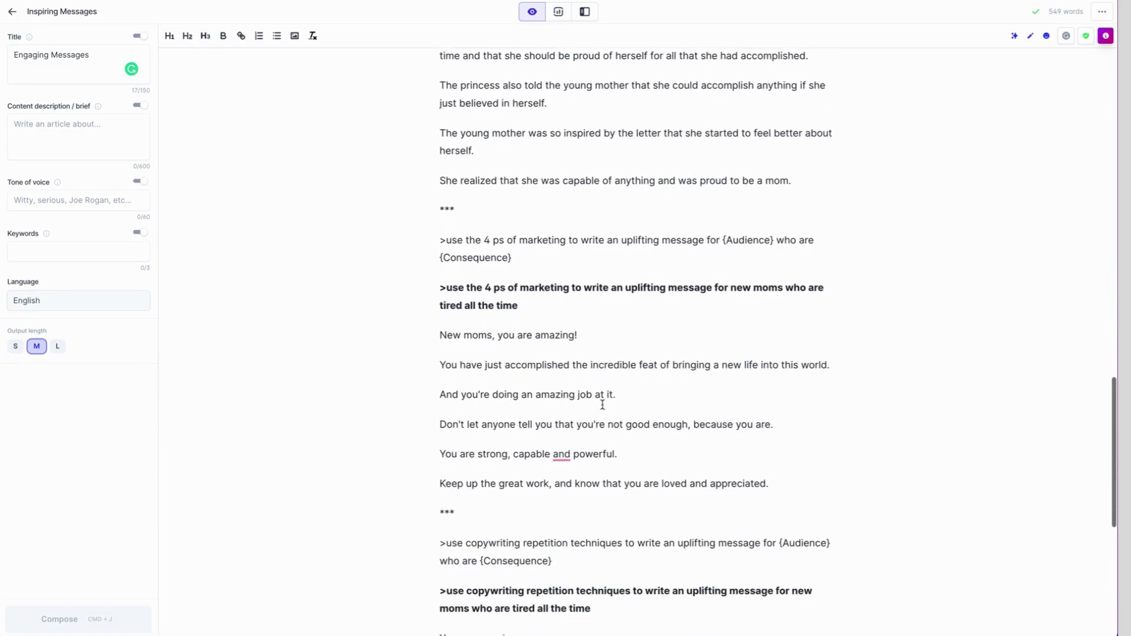
{"action": "left_click_drag", "start_coordinate": [439, 331], "coordinate": [790, 478]}
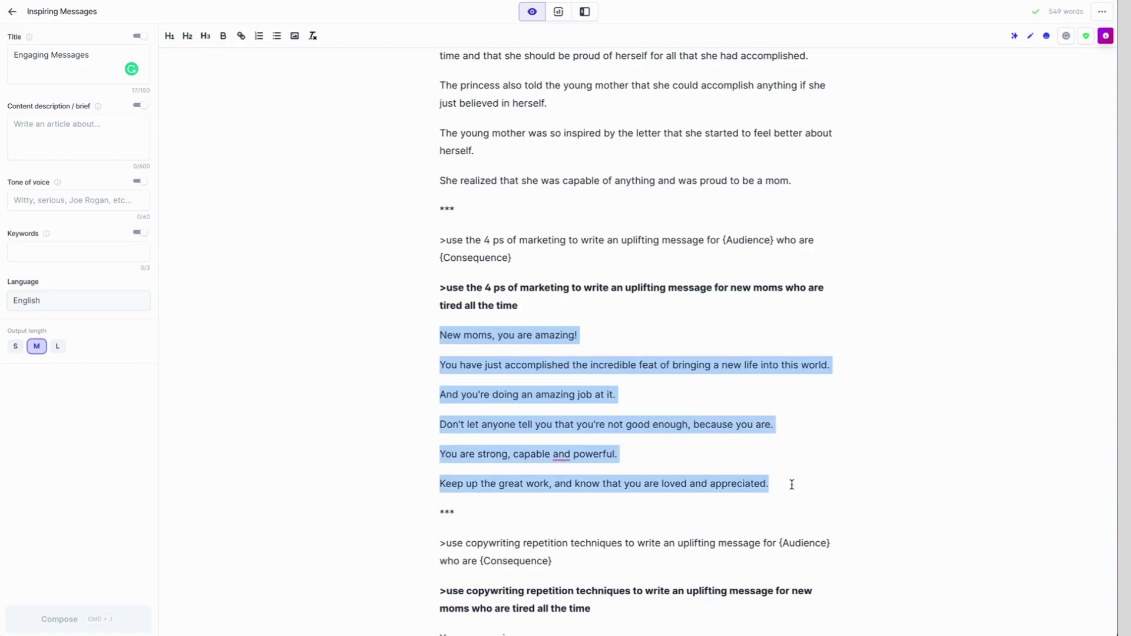
- Find the copywriting repetition command and highlight its message from "You are amazing." to "You are a mom and that is a beautiful thing."
{"action": "left_click", "coordinate": [792, 484]}
{"action": "scroll", "coordinate": [793, 484], "scroll_direction": "down", "scroll_amount": 3}
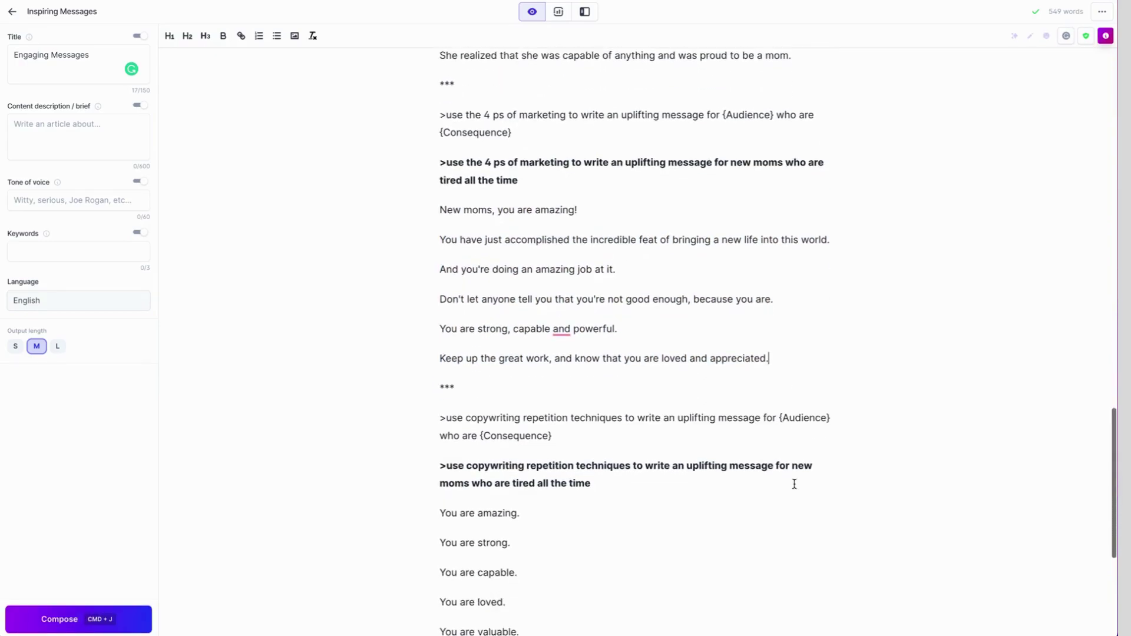
{"action": "scroll", "coordinate": [794, 484], "scroll_direction": "down", "scroll_amount": 1}
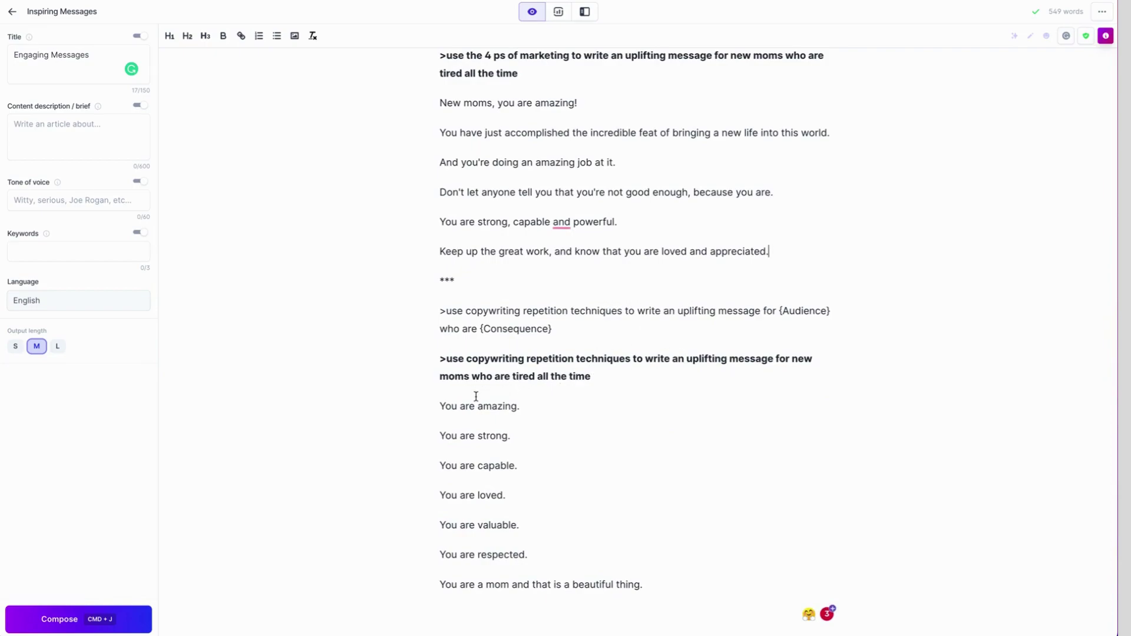
{"action": "left_click_drag", "start_coordinate": [438, 407], "coordinate": [474, 405]}
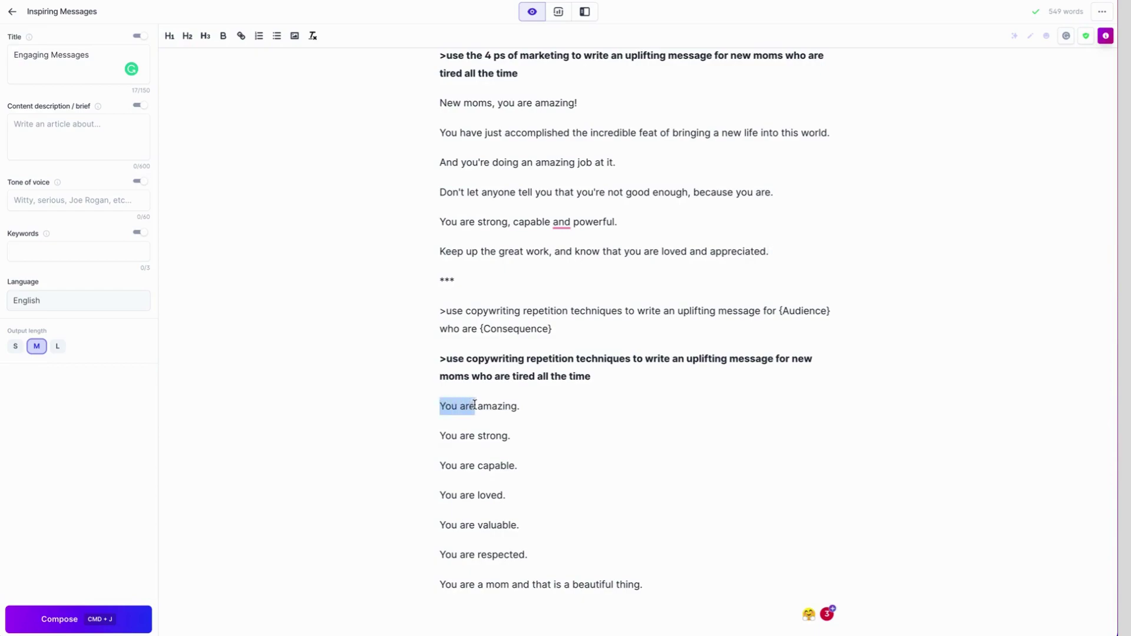
{"action": "left_click", "coordinate": [530, 405]}
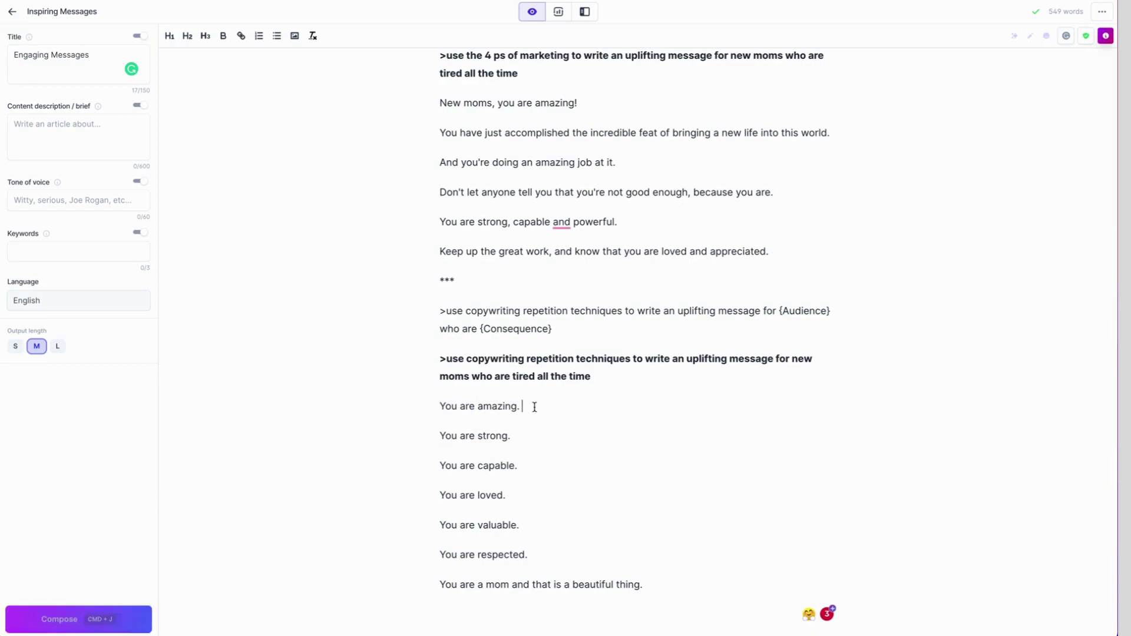
{"action": "left_click_drag", "start_coordinate": [439, 406], "coordinate": [646, 598]}
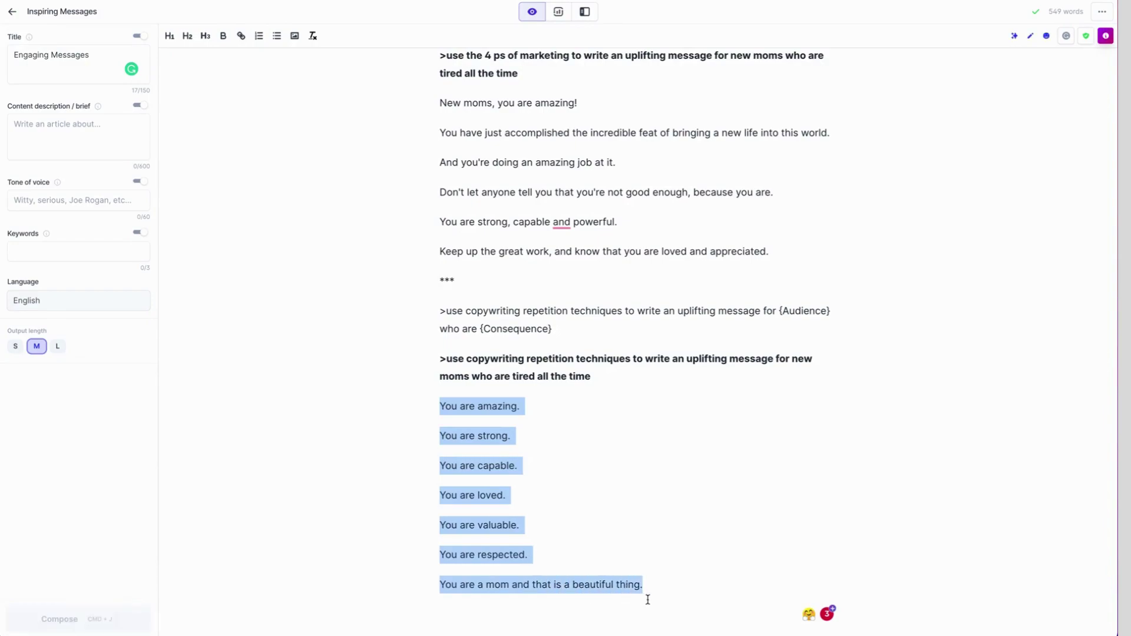
{"action": "left_click", "coordinate": [677, 573]}
{"action": "scroll", "coordinate": [677, 573], "scroll_direction": "down", "scroll_amount": 1}
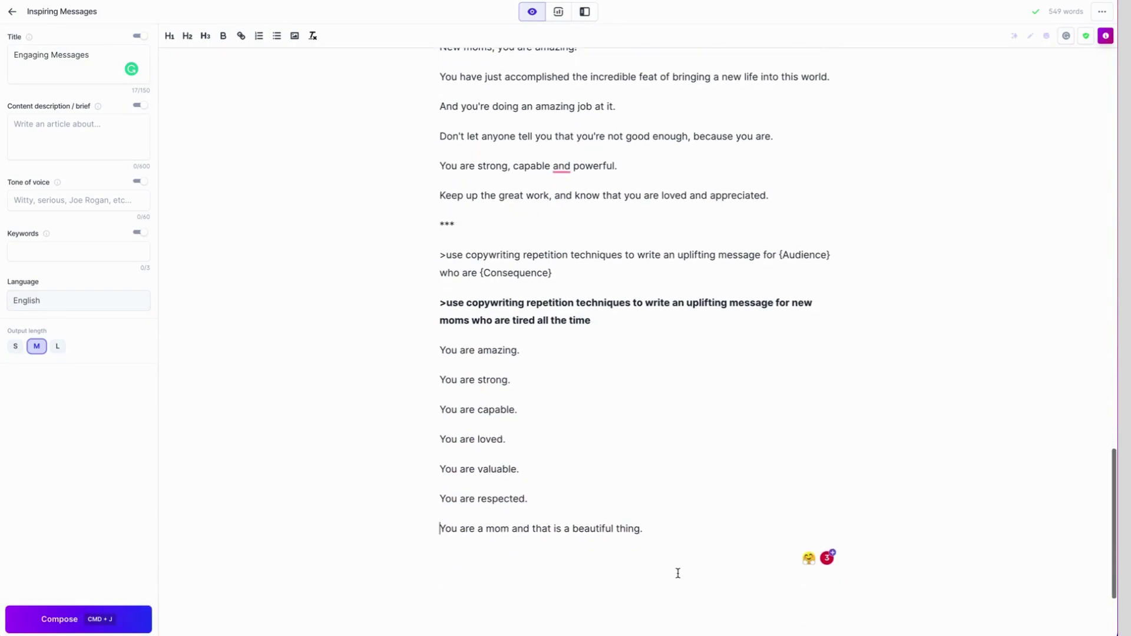
- Return to the document's start and highlight the princess story from "Once upon a time" to "You've Got This!"
{"action": "scroll", "coordinate": [677, 573], "scroll_direction": "up", "scroll_amount": 10}
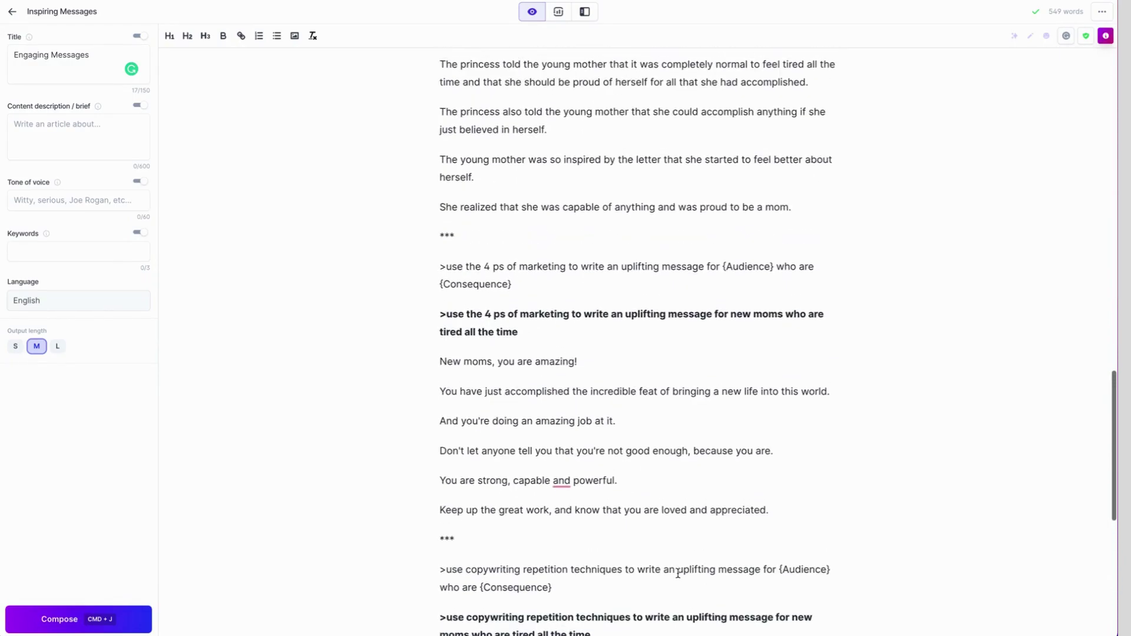
{"action": "scroll", "coordinate": [678, 573], "scroll_direction": "up", "scroll_amount": 12}
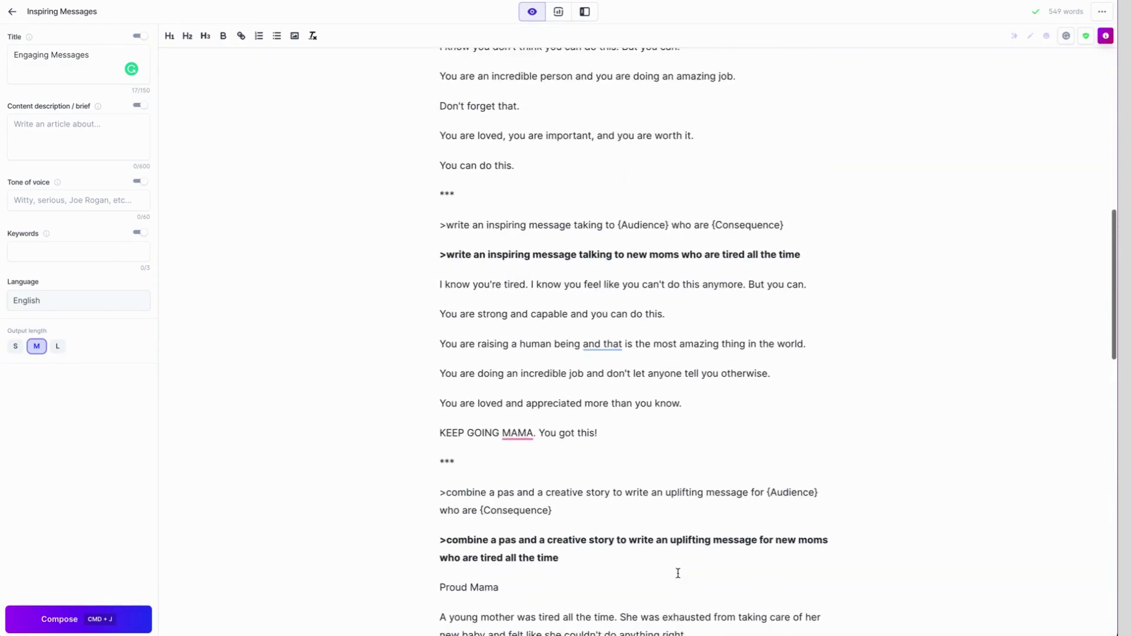
{"action": "scroll", "coordinate": [677, 573], "scroll_direction": "up", "scroll_amount": 5}
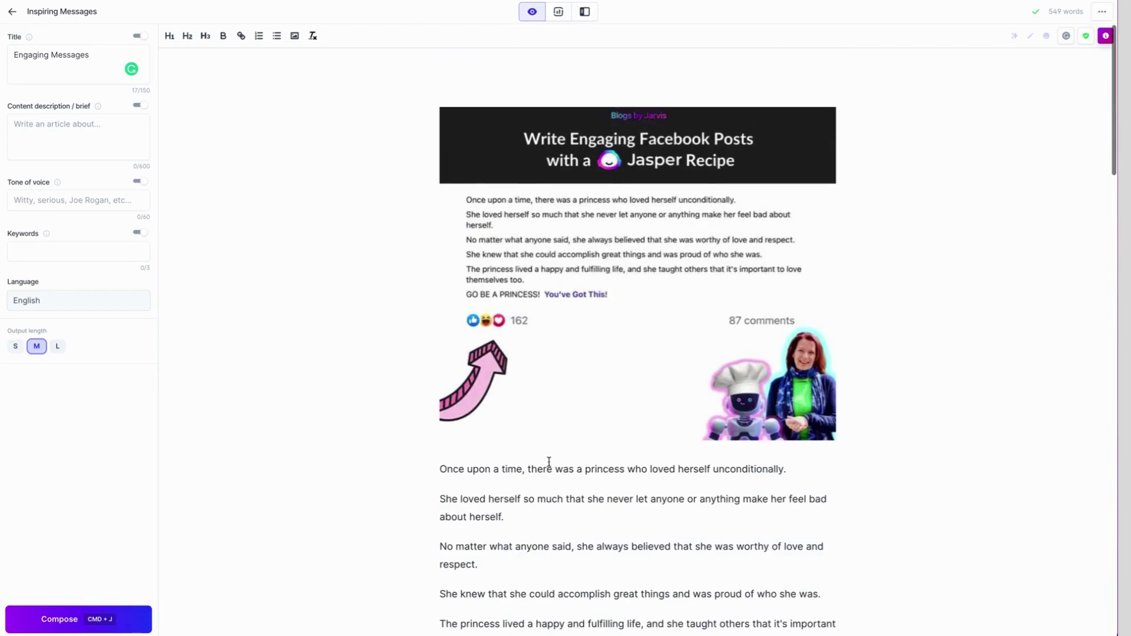
{"action": "left_click_drag", "start_coordinate": [614, 291], "coordinate": [663, 251]}
{"action": "left_click", "coordinate": [932, 203]}
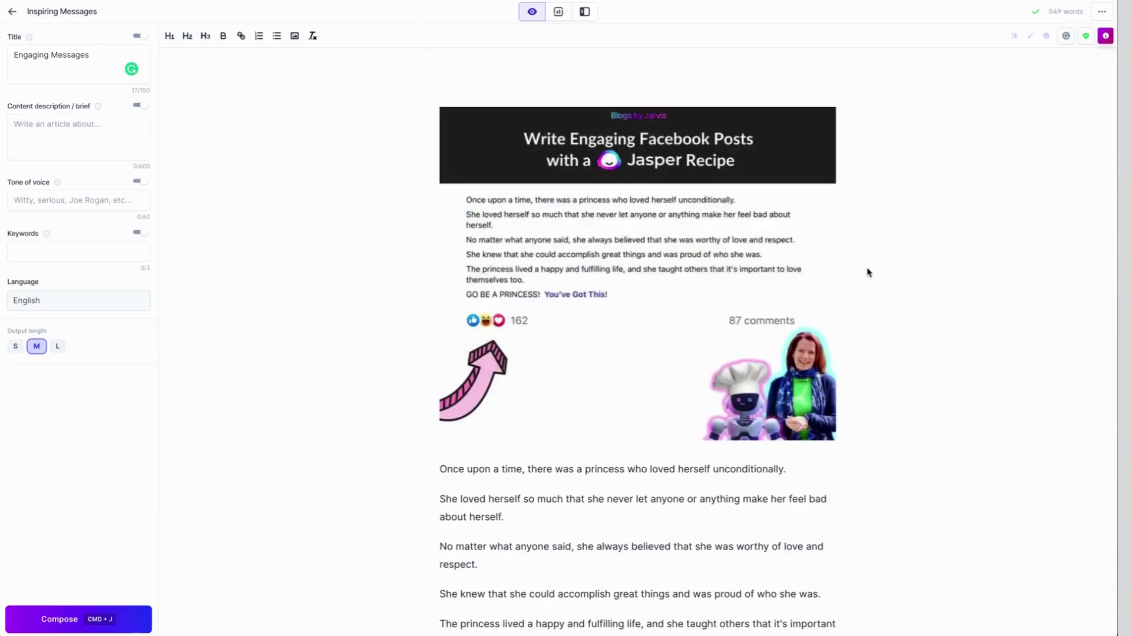
{"action": "scroll", "coordinate": [868, 270], "scroll_direction": "down", "scroll_amount": 2}
{"action": "left_click_drag", "start_coordinate": [439, 357], "coordinate": [625, 566]}
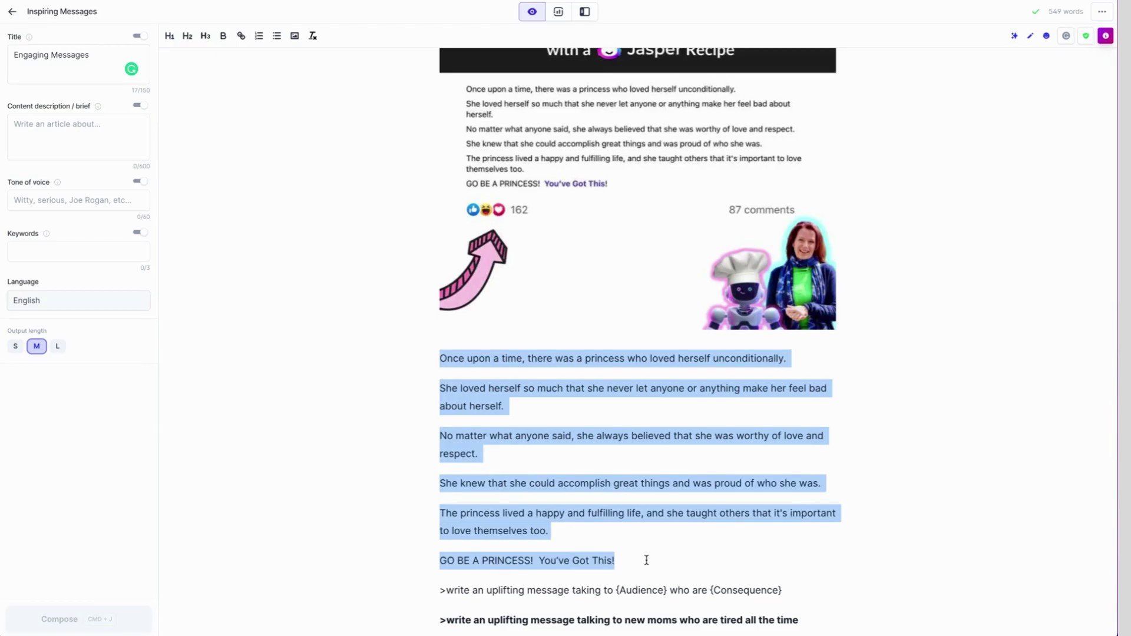
{"action": "left_click", "coordinate": [646, 560]}
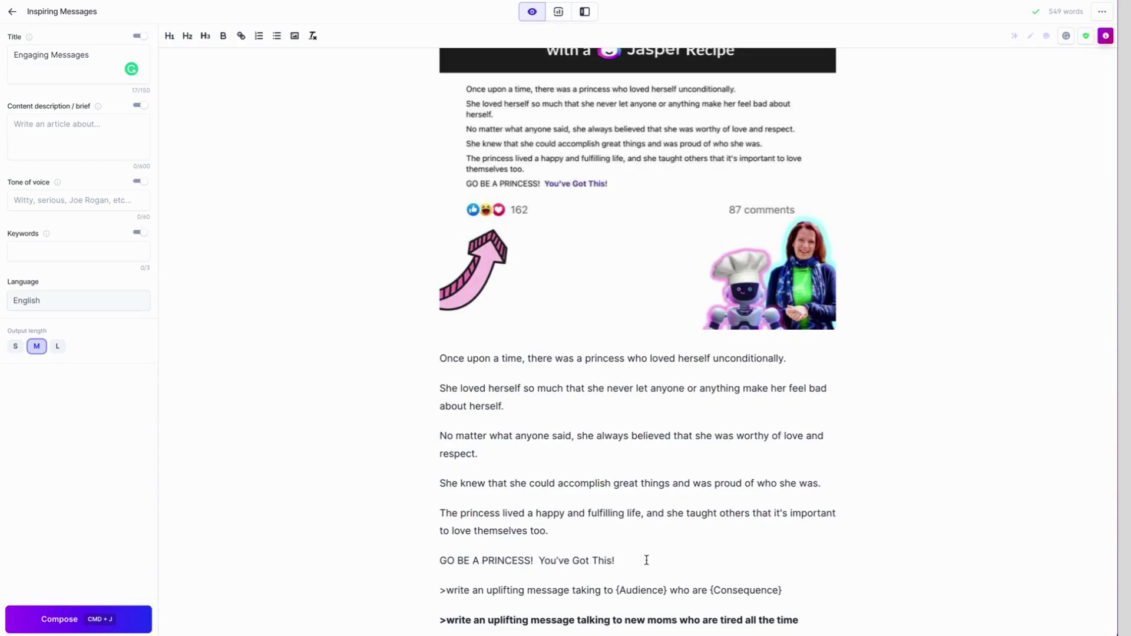
- Highlight the first template command, ">write an uplifting message taking to {Audience} who are {Consequence}", below the princess story
{"action": "scroll", "coordinate": [646, 560], "scroll_direction": "down", "scroll_amount": 1}
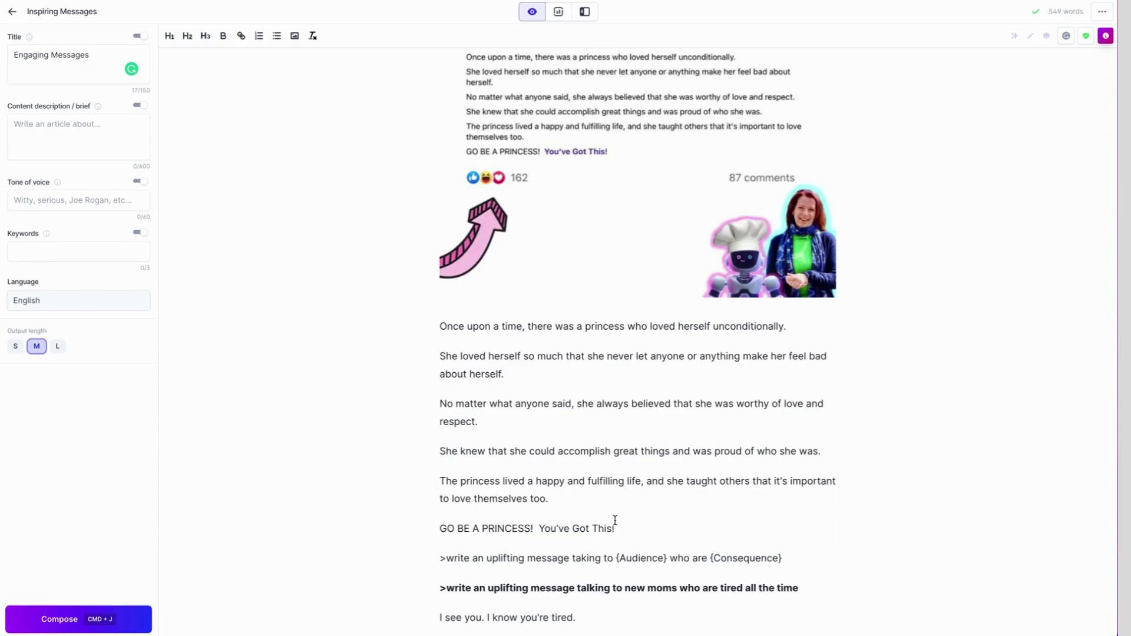
{"action": "scroll", "coordinate": [614, 520], "scroll_direction": "down", "scroll_amount": 3}
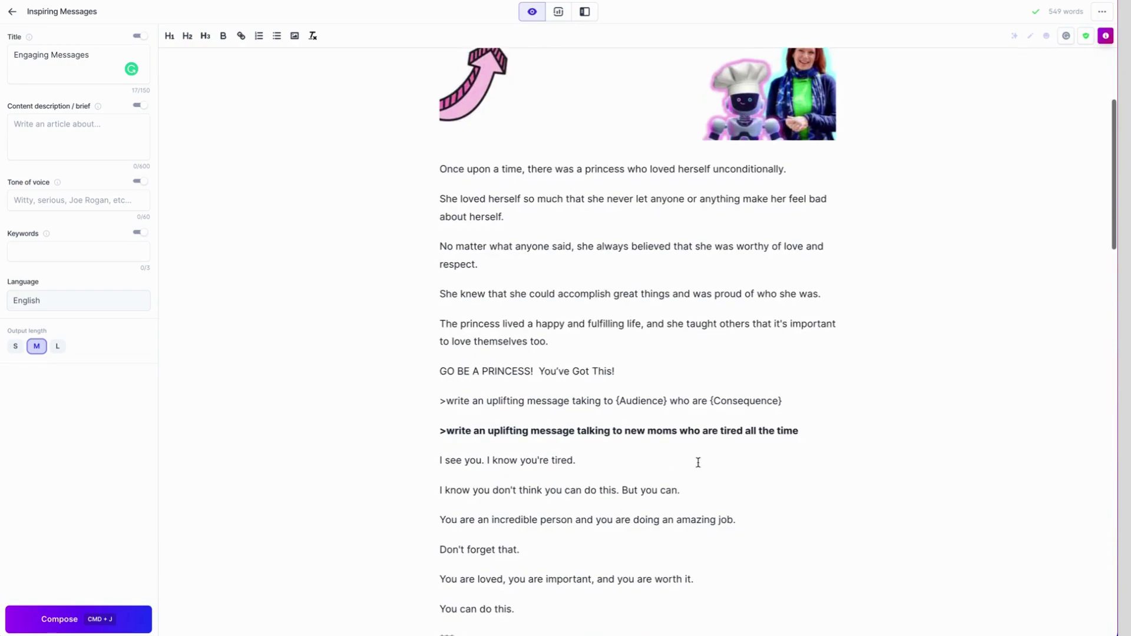
{"action": "left_click", "coordinate": [803, 400]}
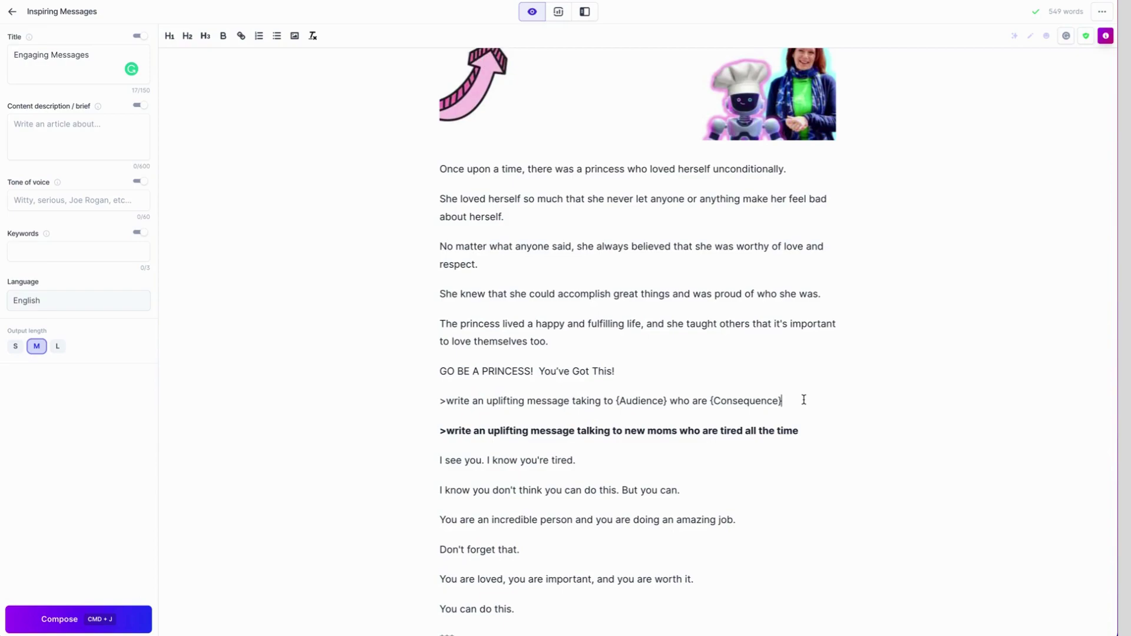
{"action": "left_click_drag", "start_coordinate": [803, 399], "coordinate": [399, 408]}
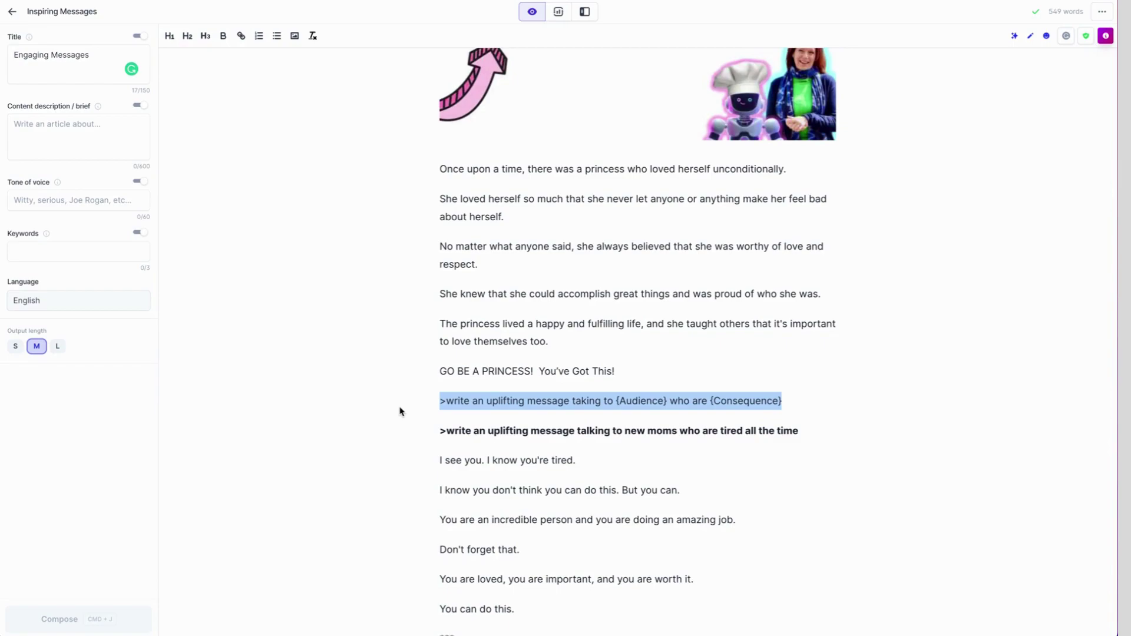
- Move the uplifting message template command below the bold new moms command, leaving blank lines between them
{"action": "left_click", "coordinate": [787, 401]}
{"action": "left_click_drag", "start_coordinate": [788, 401], "coordinate": [410, 414]}
{"action": "key", "text": "BackSpace"}
{"action": "left_click", "coordinate": [818, 430]}
{"action": "key", "text": "Return"}
{"action": "key", "text": "Return"}
{"action": "key", "text": "Return"}
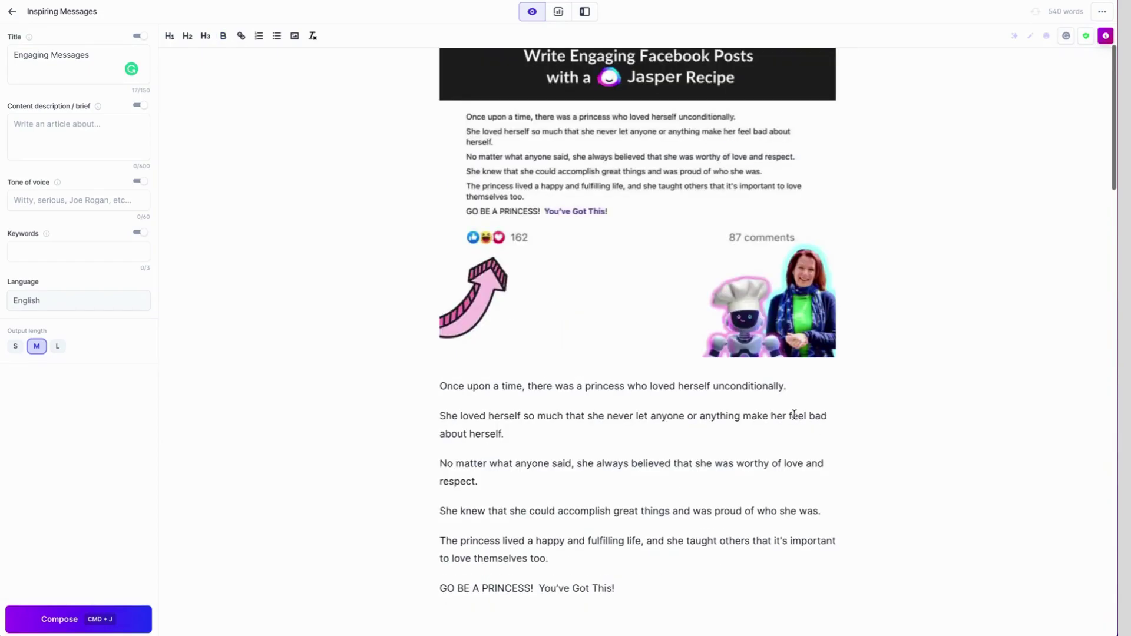
- Run the bold command ">write an uplifting message talking to new moms who are tired all the time" to generate a message below it
{"action": "scroll", "coordinate": [793, 415], "scroll_direction": "down", "scroll_amount": 3}
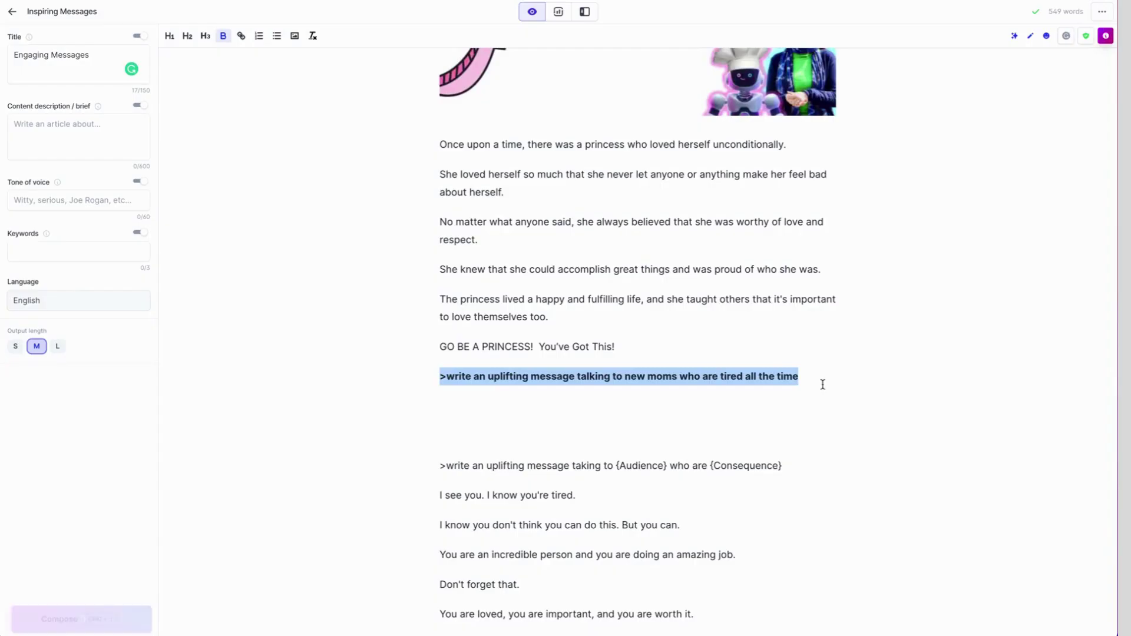
{"action": "key", "text": "super+shift+Return"}
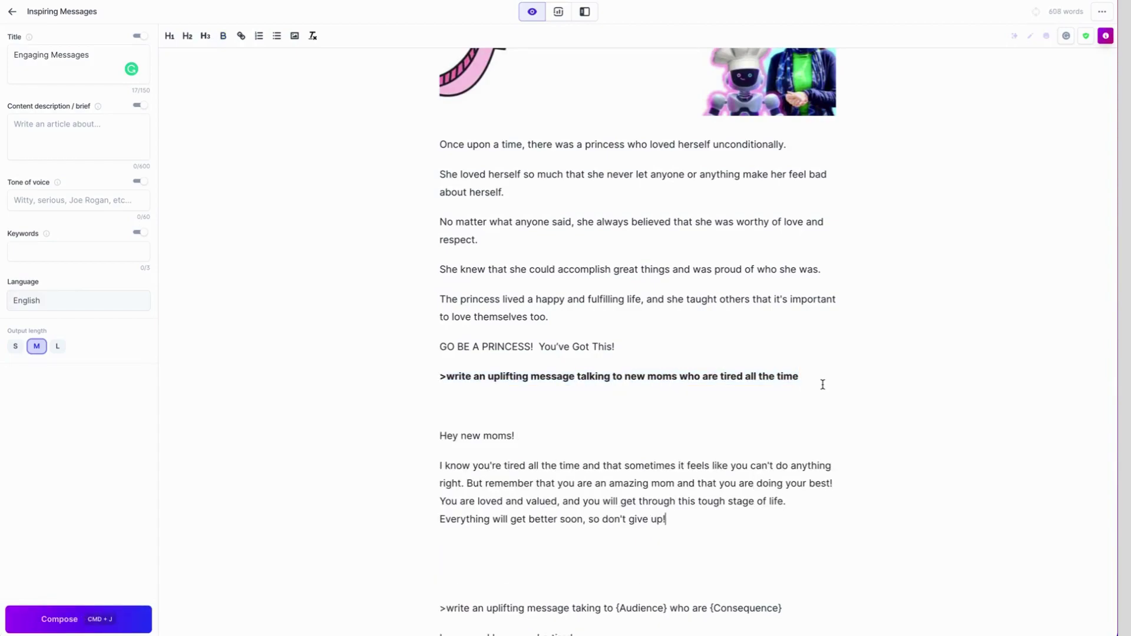
{"action": "scroll", "coordinate": [821, 384], "scroll_direction": "down", "scroll_amount": 1}
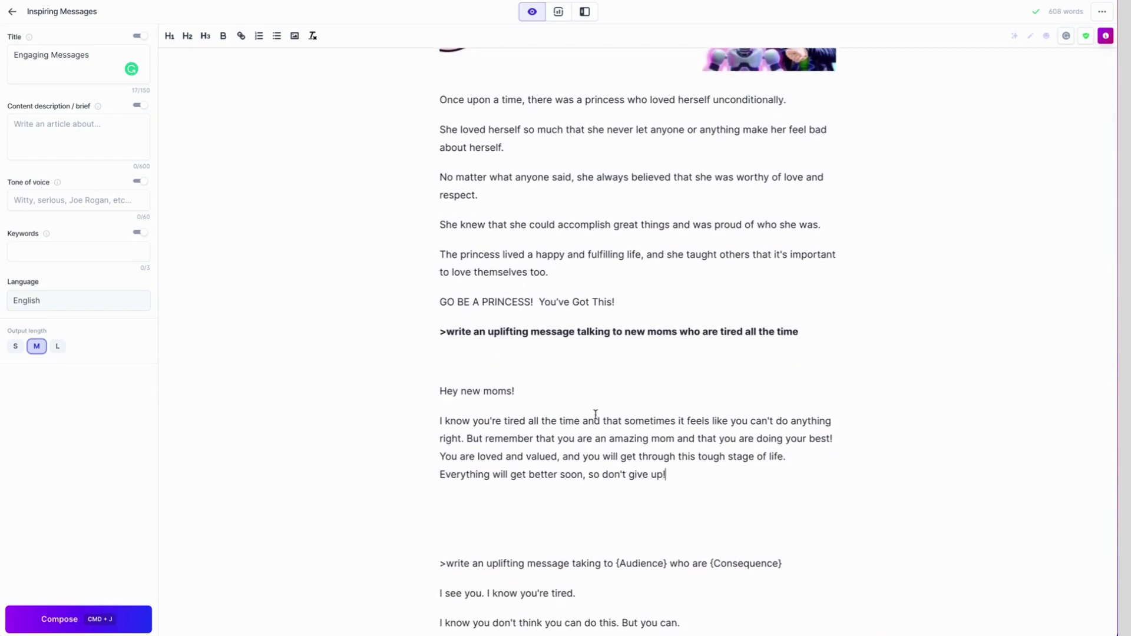
- Compose another uplifting message directly after the bold new moms command and read through the new version
{"action": "left_click", "coordinate": [813, 331]}
{"action": "key", "text": "super+j"}
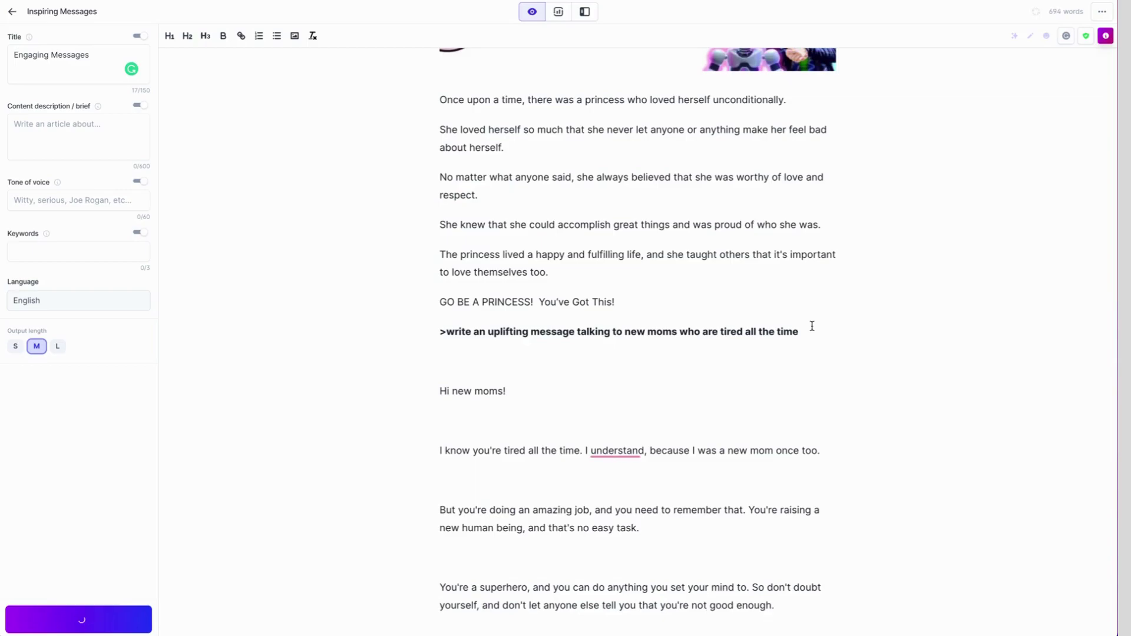
{"action": "scroll", "coordinate": [826, 408], "scroll_direction": "down", "scroll_amount": 1}
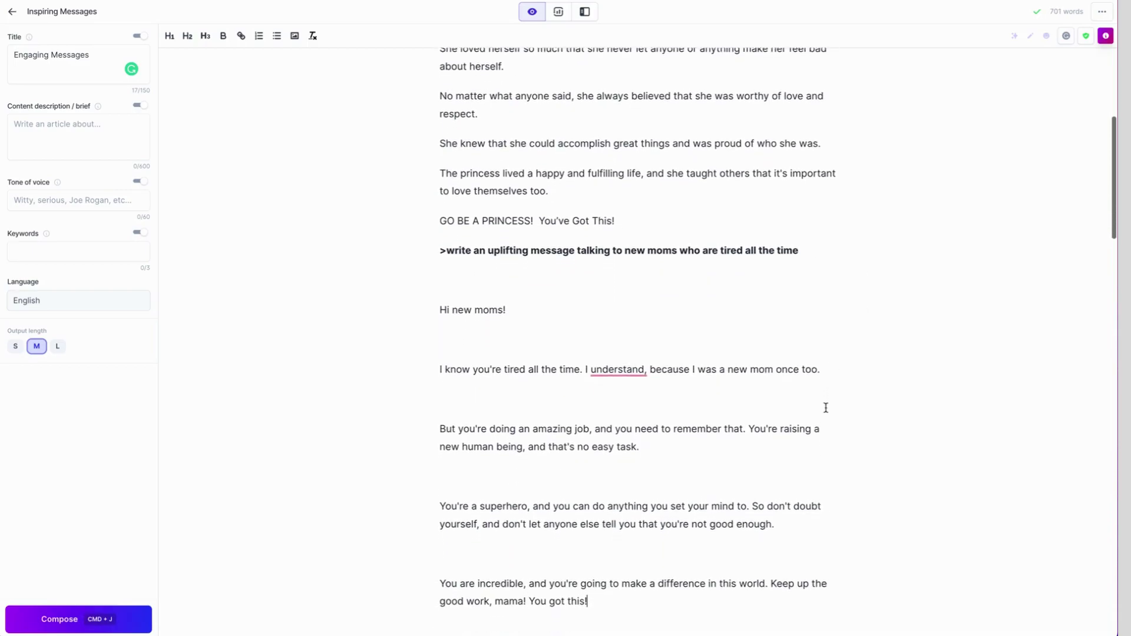
{"action": "scroll", "coordinate": [826, 408], "scroll_direction": "down", "scroll_amount": 1}
{"action": "scroll", "coordinate": [825, 408], "scroll_direction": "up", "scroll_amount": 1}
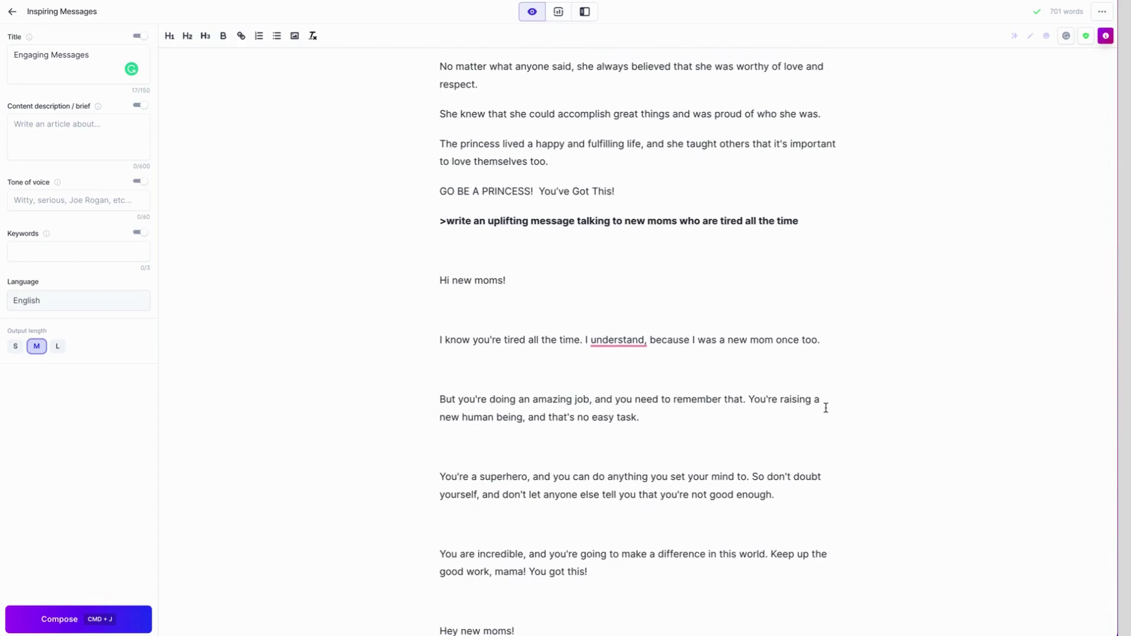
{"action": "scroll", "coordinate": [826, 409], "scroll_direction": "up", "scroll_amount": 8}
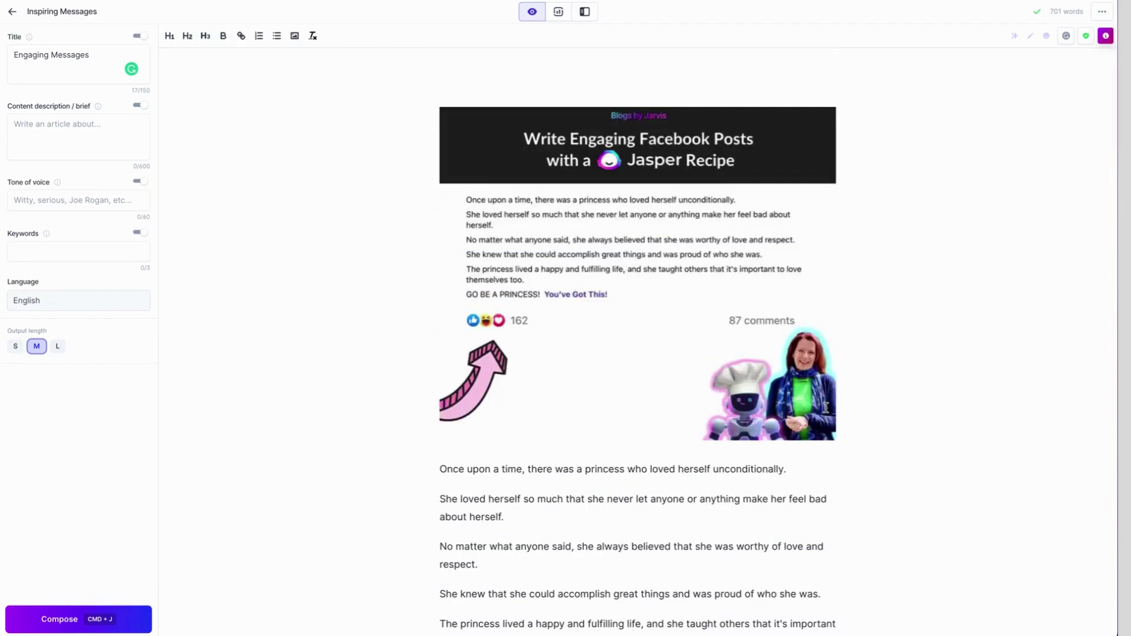